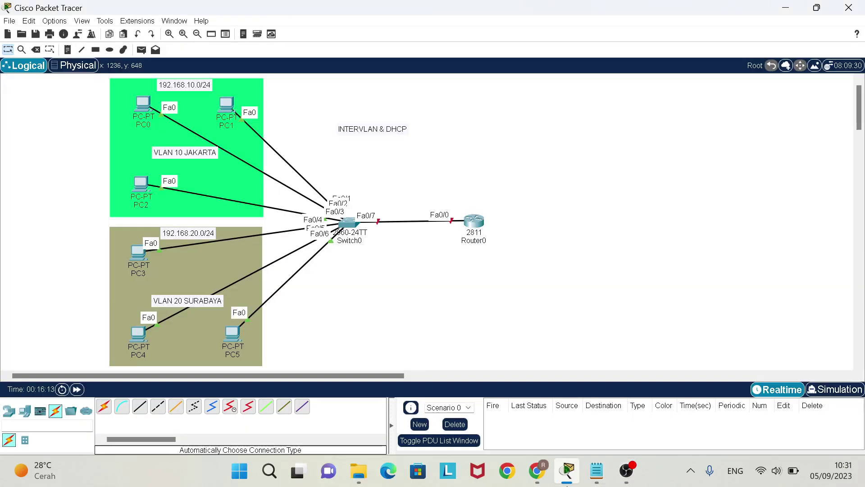
# - Nudge Router0 slightly to the right, away from Switch0
pyautogui.moveTo(477, 224); pyautogui.dragTo(480, 226)
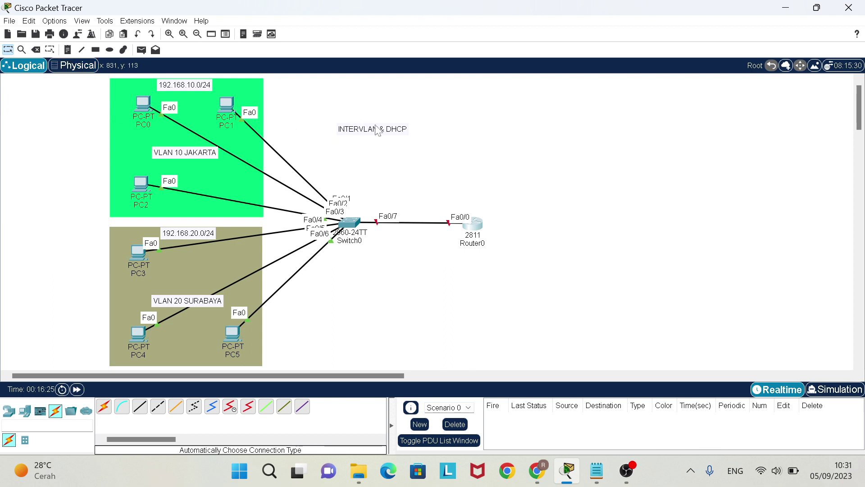
pyautogui.click(597, 471)
pyautogui.click(494, 101)
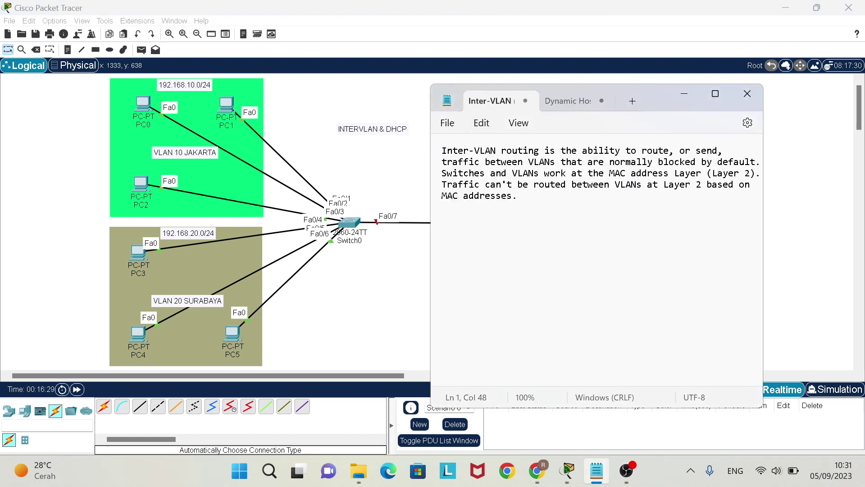
pyautogui.click(566, 101)
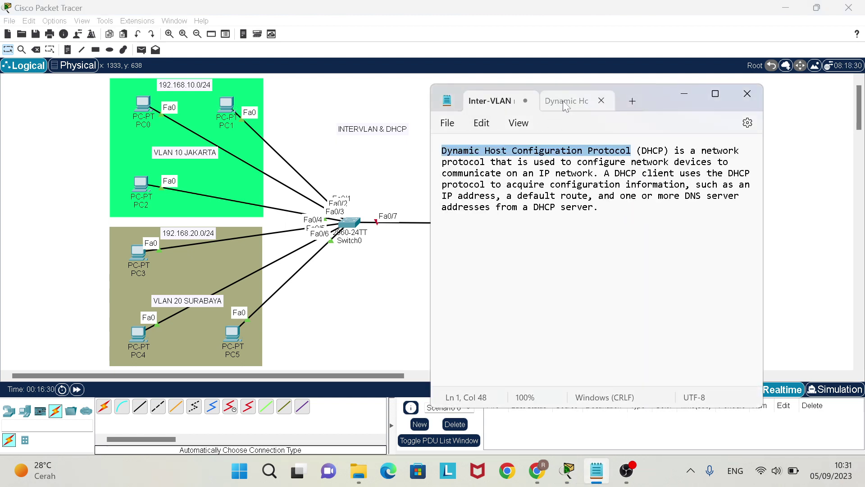
pyautogui.click(484, 100)
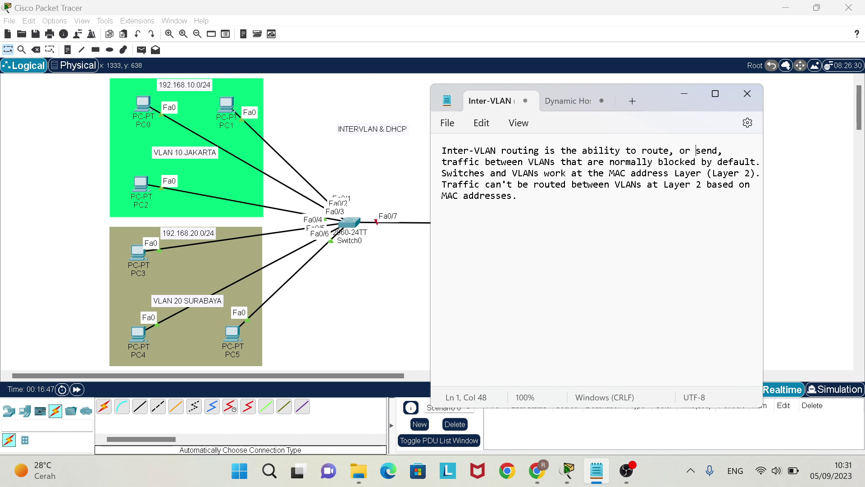
pyautogui.click(578, 108)
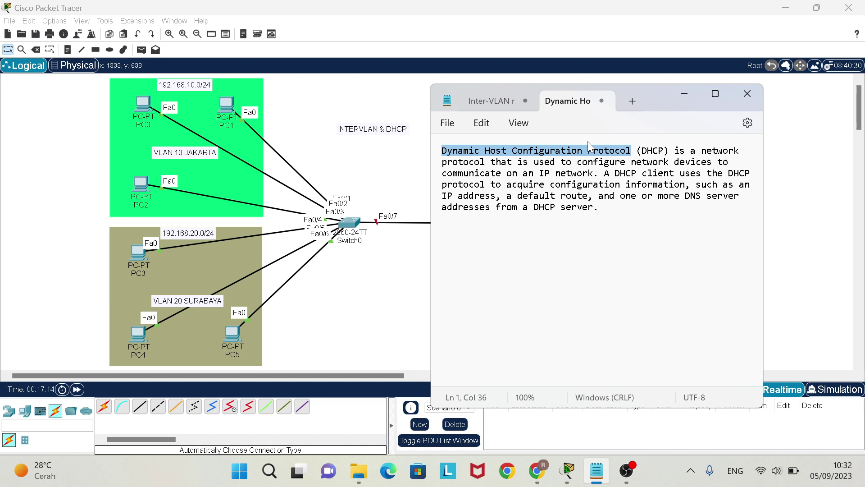
pyautogui.click(495, 101)
pyautogui.click(671, 98)
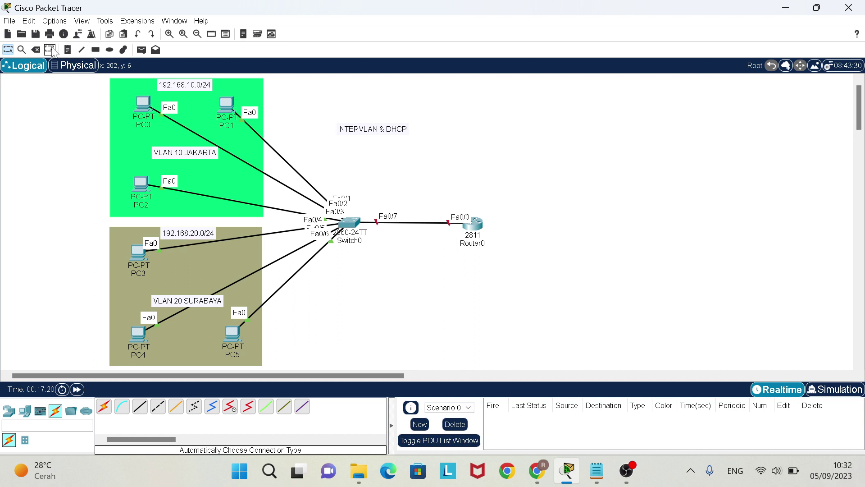
# - Shift Router0 slightly left toward Switch0, shortening the Fa0/7–Fa0/0 link
pyautogui.moveTo(40, 93); pyautogui.dragTo(49, 218)
pyautogui.moveTo(484, 227)
pyautogui.mouseDown()
pyautogui.moveTo(460, 228)
pyautogui.moveTo(476, 228)
pyautogui.mouseUp()
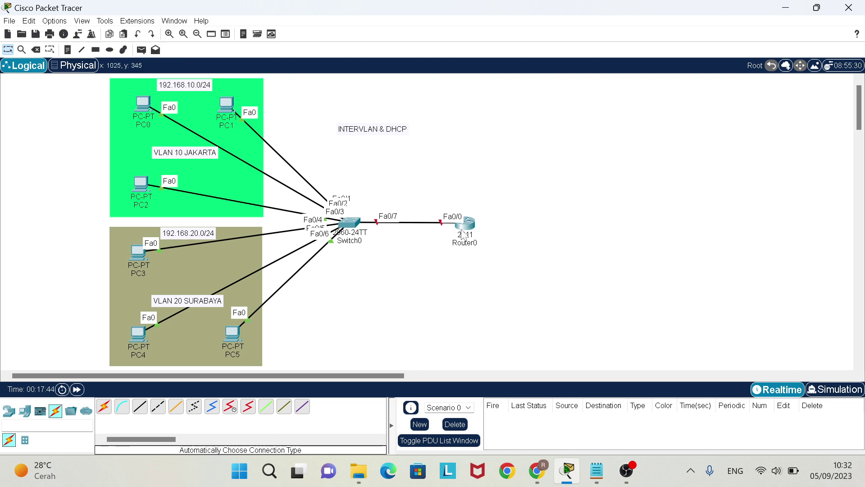
pyautogui.moveTo(461, 230); pyautogui.dragTo(457, 225)
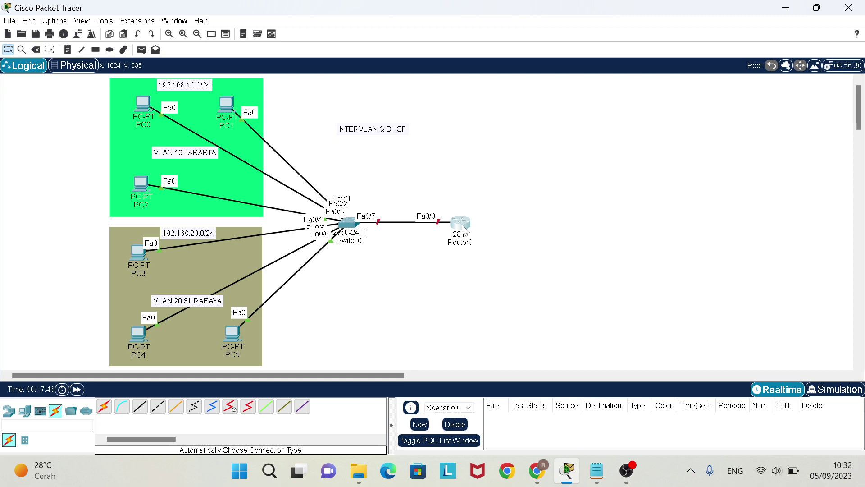
# - Enter privileged mode and global configuration mode in Switch0's CLI
pyautogui.click(348, 222)
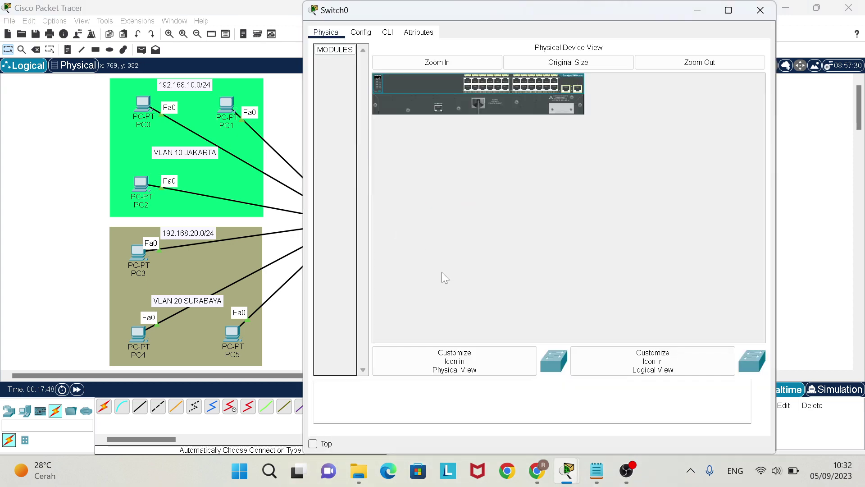
pyautogui.click(388, 32)
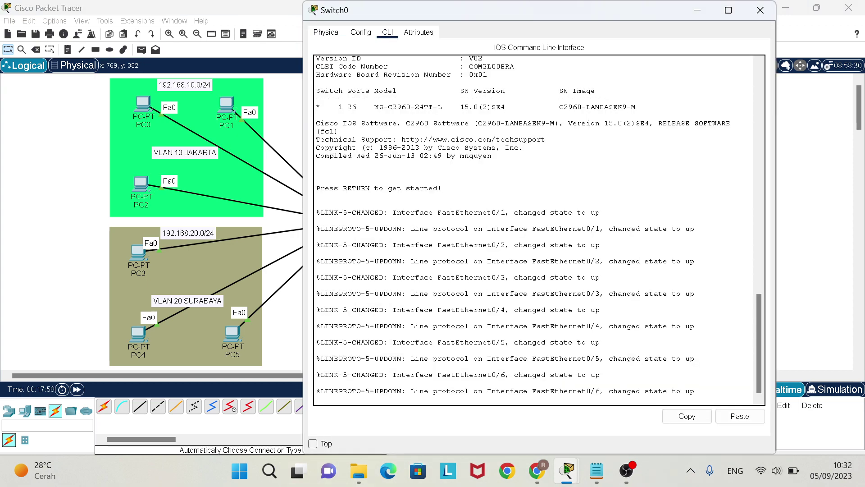
pyautogui.press('Return')
pyautogui.press('Return')
pyautogui.press('Return')
pyautogui.write('ENABL')
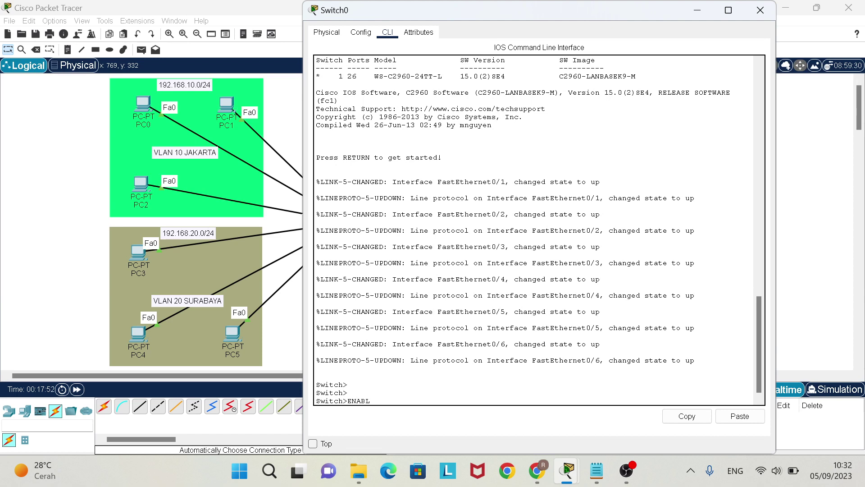
pyautogui.write('E')
pyautogui.press('Return')
pyautogui.write('CON')
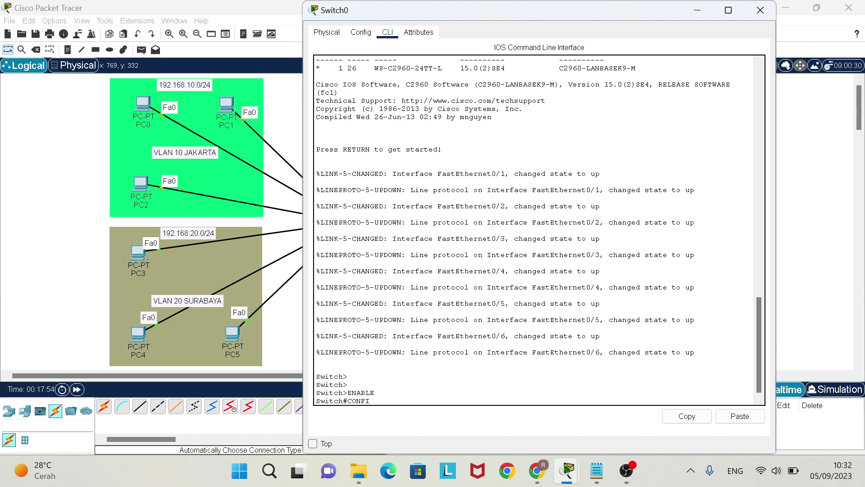
pyautogui.write('FI')
pyautogui.press('Tab')
pyautogui.write('T')
pyautogui.press('Tab')
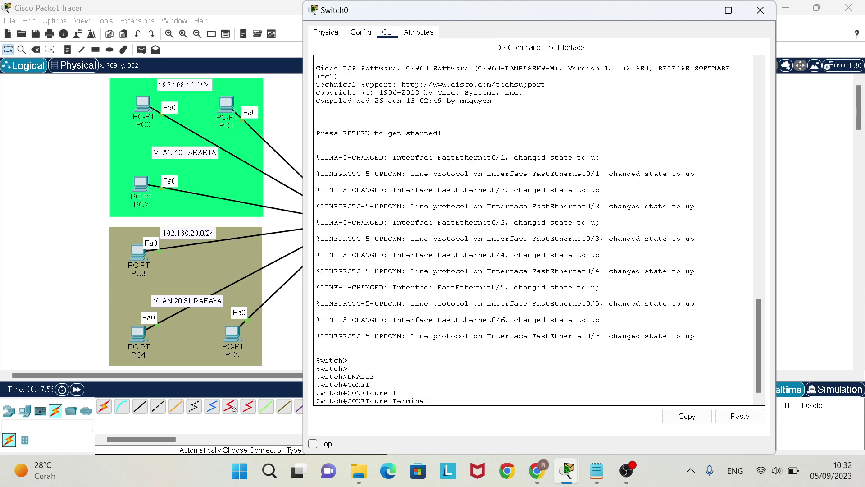
pyautogui.press('Return')
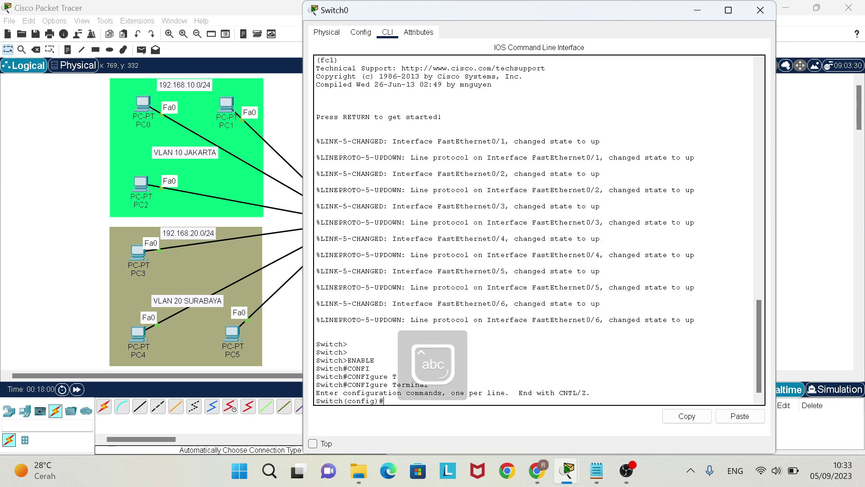
# - Set the switch hostname to INDONESIA
pyautogui.write('hostname')
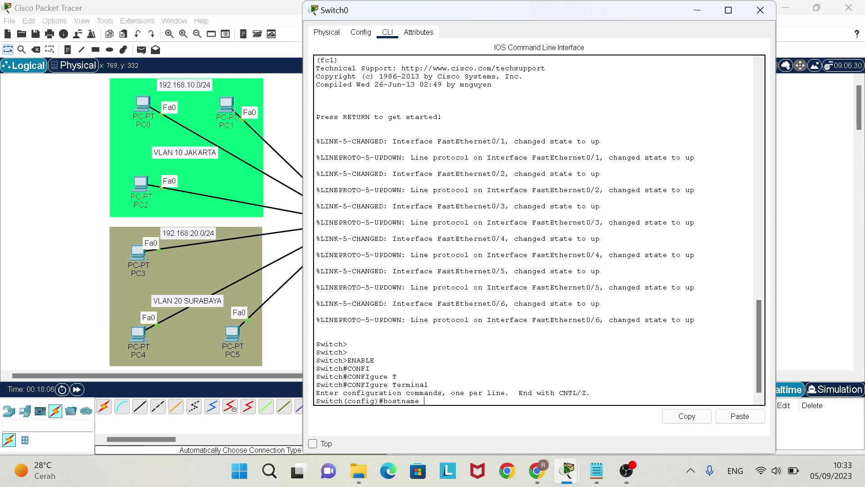
pyautogui.press('capslock')
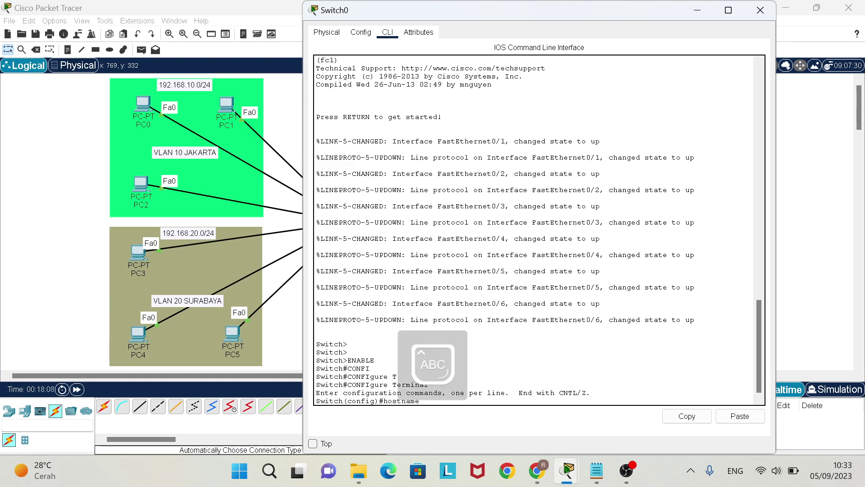
pyautogui.write('INDONESIA')
pyautogui.press('capslock')
pyautogui.press('Return')
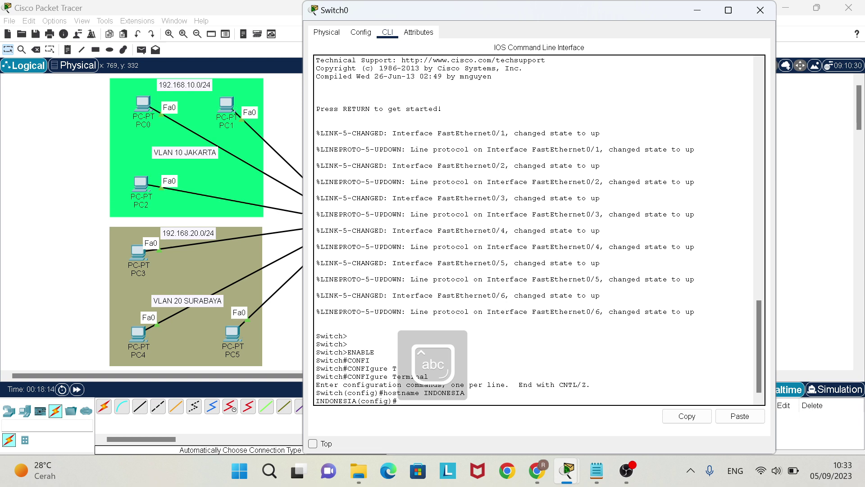
# - Create VLAN 10 named JAKARTA and VLAN 20 named SURABAYA
pyautogui.write('vl')
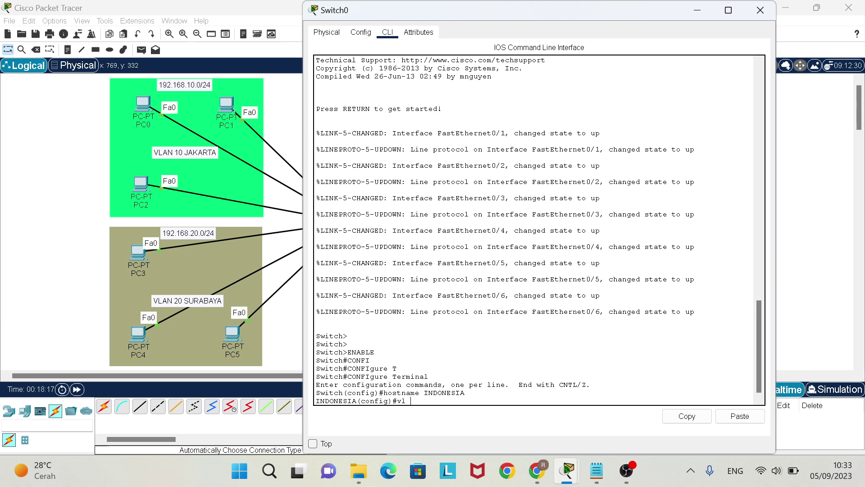
pyautogui.press('BackSpace')
pyautogui.write('vl 10')
pyautogui.press('Return')
pyautogui.write('name')
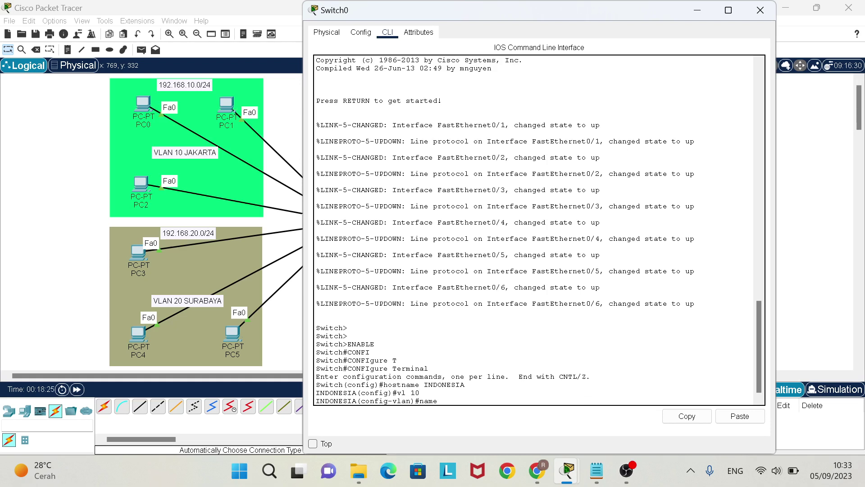
pyautogui.press('capslock')
pyautogui.write('JA')
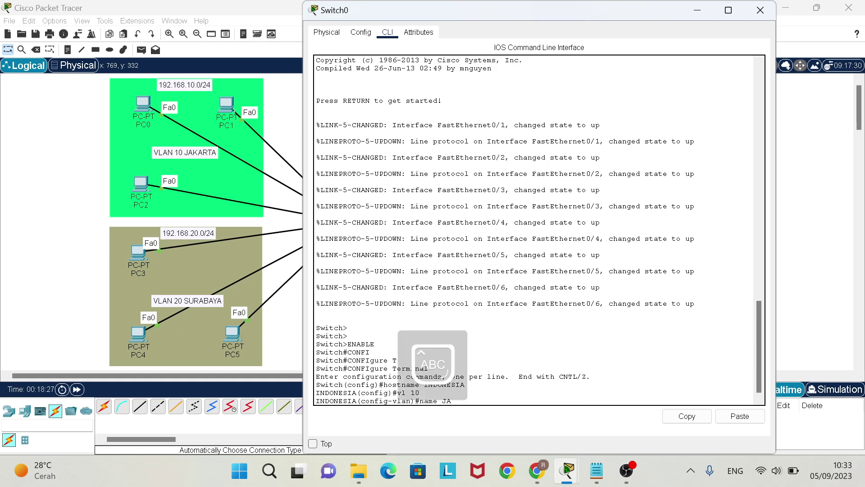
pyautogui.write('KARTA')
pyautogui.press('Return')
pyautogui.press('Return')
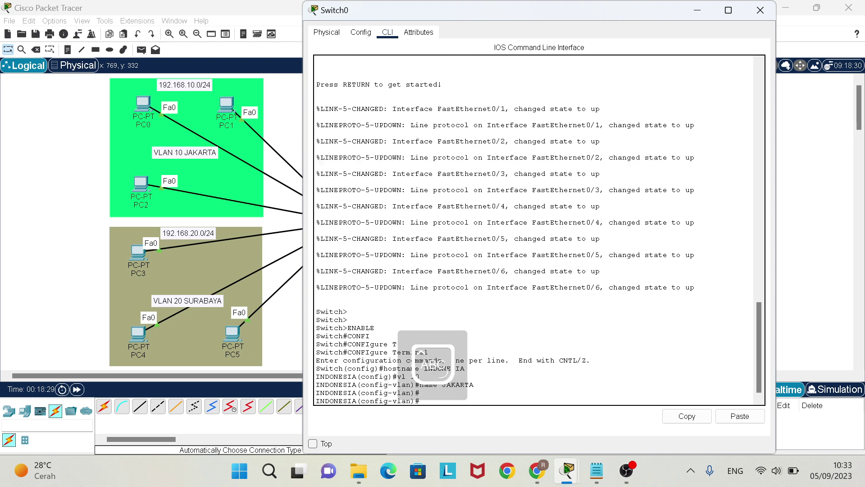
pyautogui.write('VL 20')
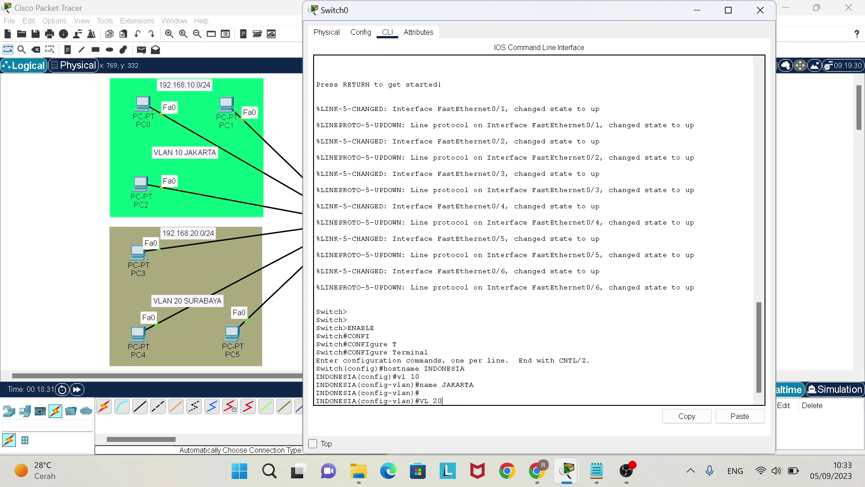
pyautogui.press('Return')
pyautogui.write('NAME S')
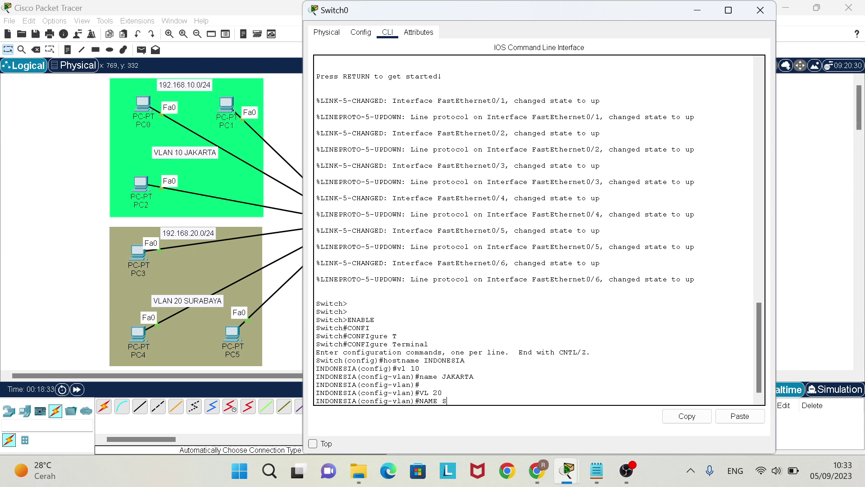
pyautogui.write('URABAYA')
pyautogui.press('Return')
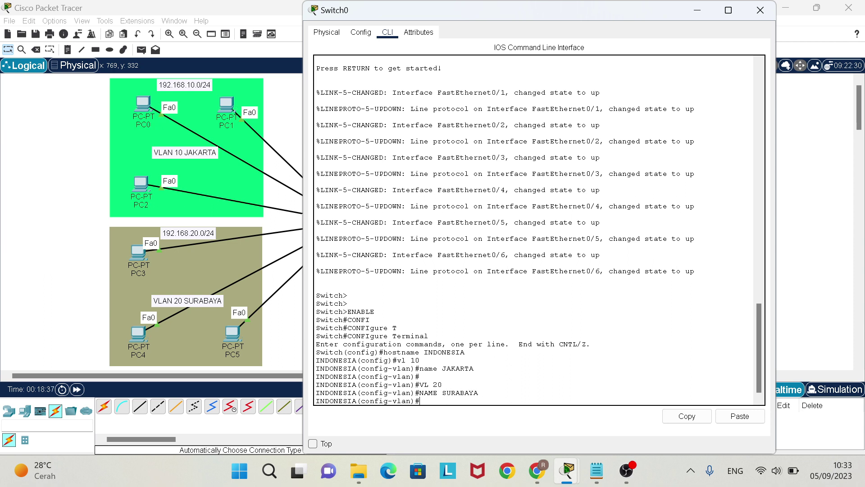
# - Close the Switch0 window, reopen it briefly, and close it again
pyautogui.click(760, 9)
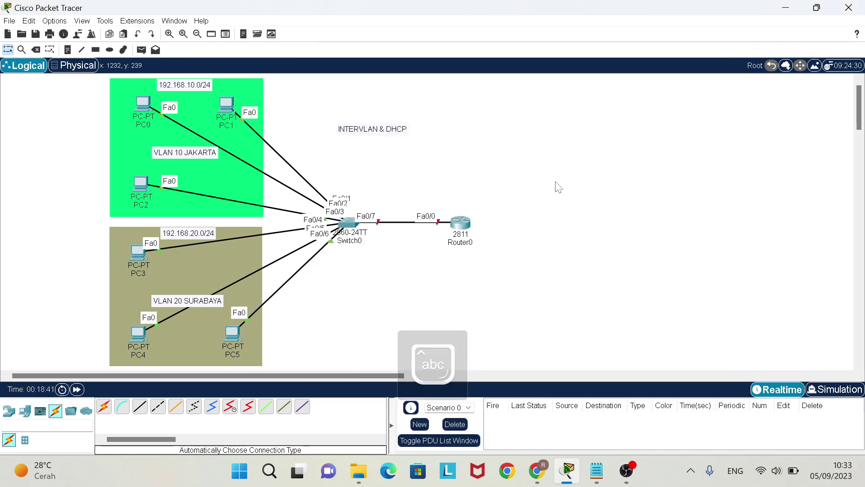
pyautogui.click(348, 224)
pyautogui.click(760, 7)
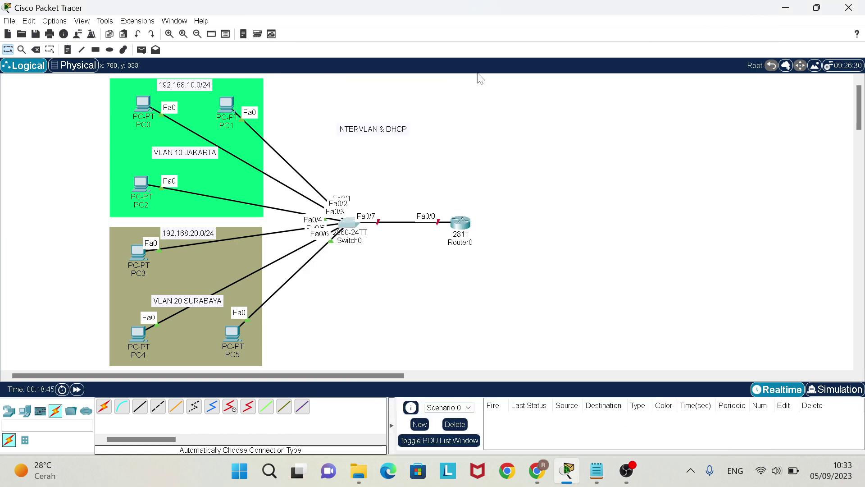
# - Marquee-select and then deselect the VLAN 10 and VLAN 20 areas on the canvas
pyautogui.moveTo(323, 84); pyautogui.dragTo(325, 131)
pyautogui.moveTo(305, 81); pyautogui.dragTo(169, 178)
pyautogui.click(324, 105)
pyautogui.moveTo(303, 88); pyautogui.dragTo(91, 195)
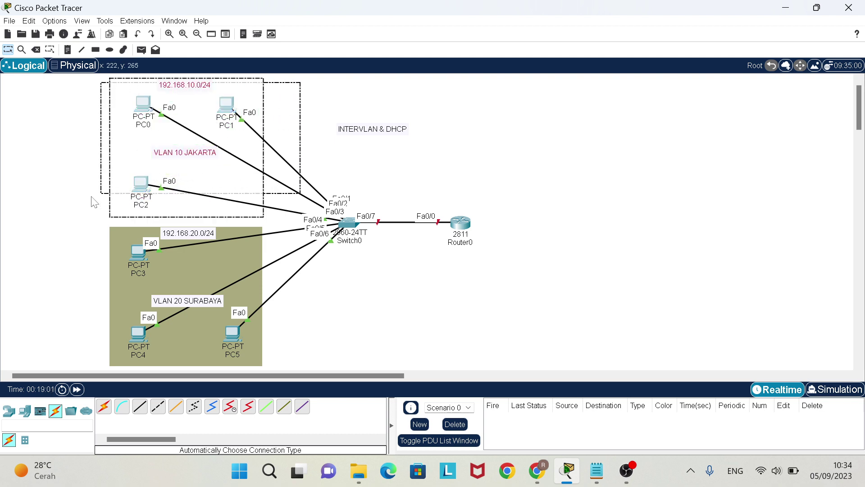
pyautogui.click(325, 310)
pyautogui.moveTo(368, 321); pyautogui.dragTo(261, 359)
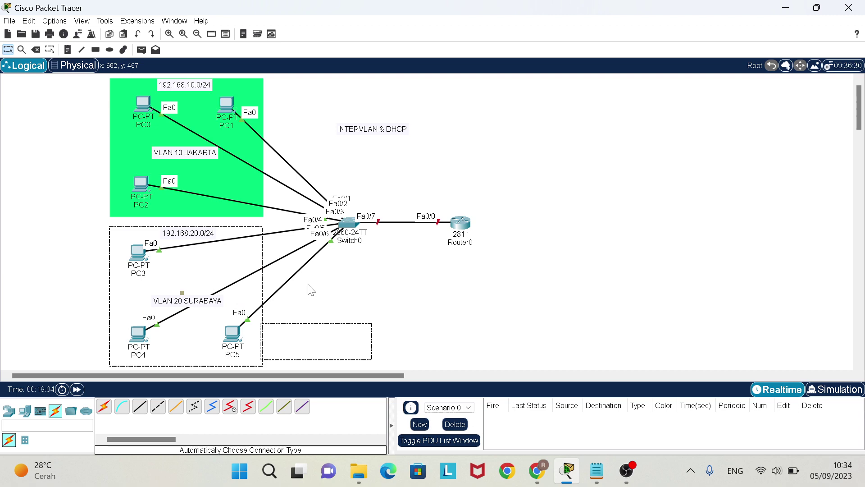
pyautogui.click(312, 298)
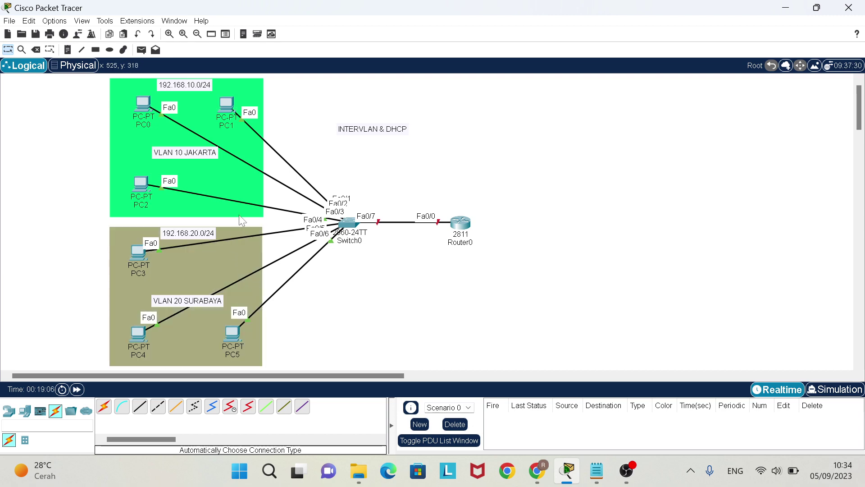
# - Leave VLAN configuration mode in Switch0's CLI with exit
pyautogui.click(351, 224)
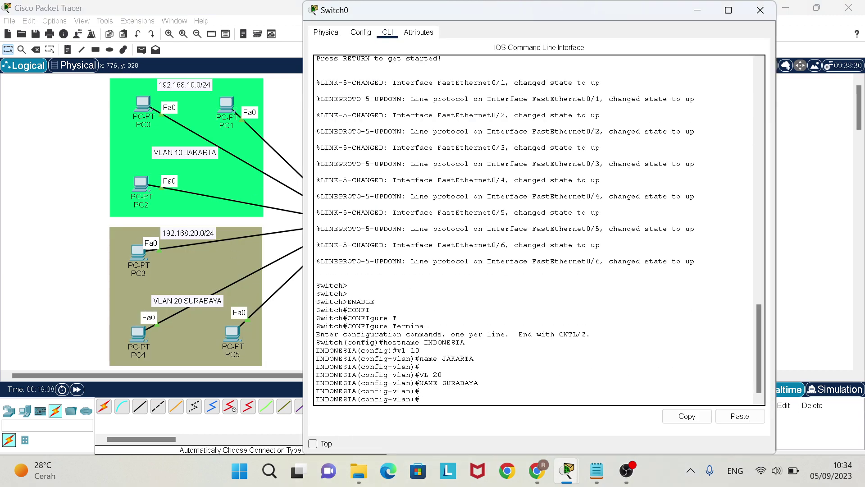
pyautogui.click(277, 102)
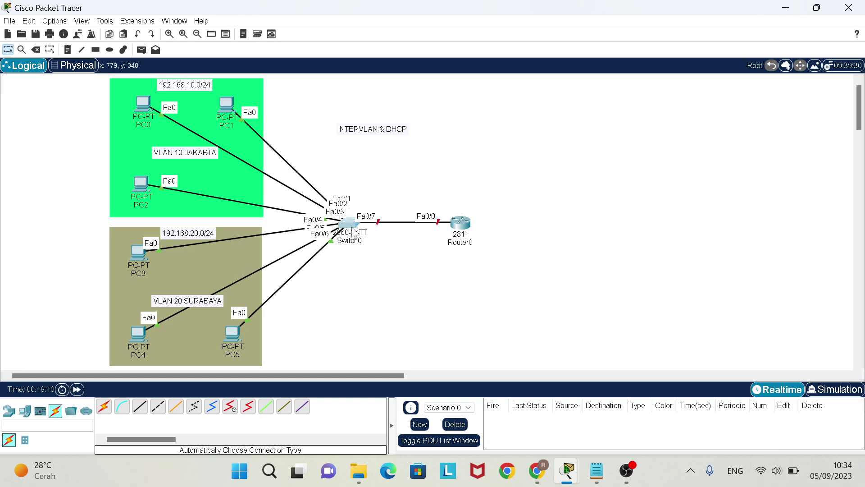
pyautogui.click(354, 232)
pyautogui.write('int')
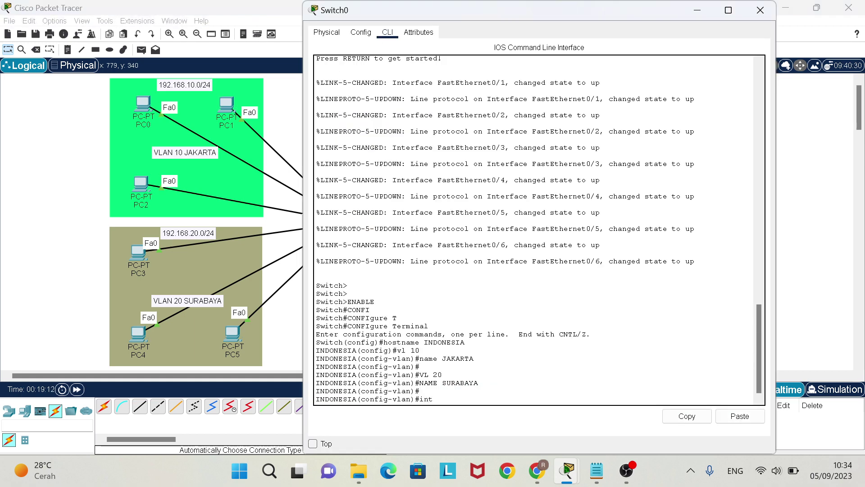
pyautogui.write(' ?')
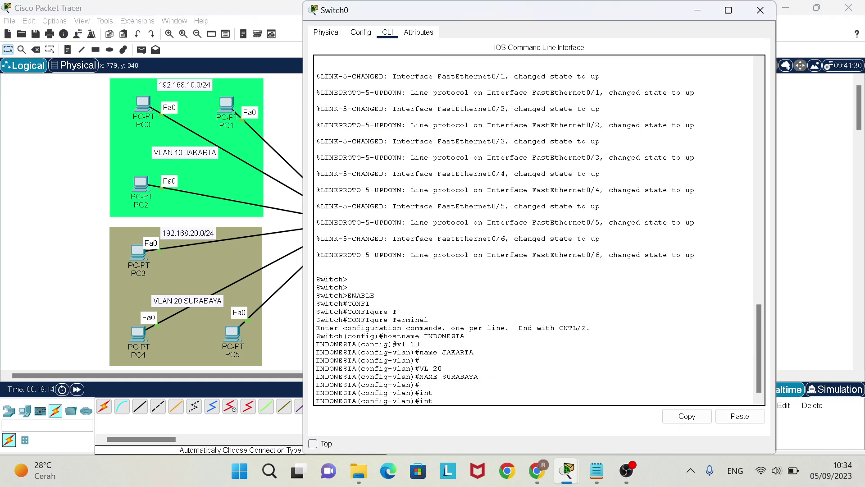
pyautogui.press('BackSpace')
pyautogui.press('BackSpace')
pyautogui.press('BackSpace')
pyautogui.write('ex')
pyautogui.press('Return')
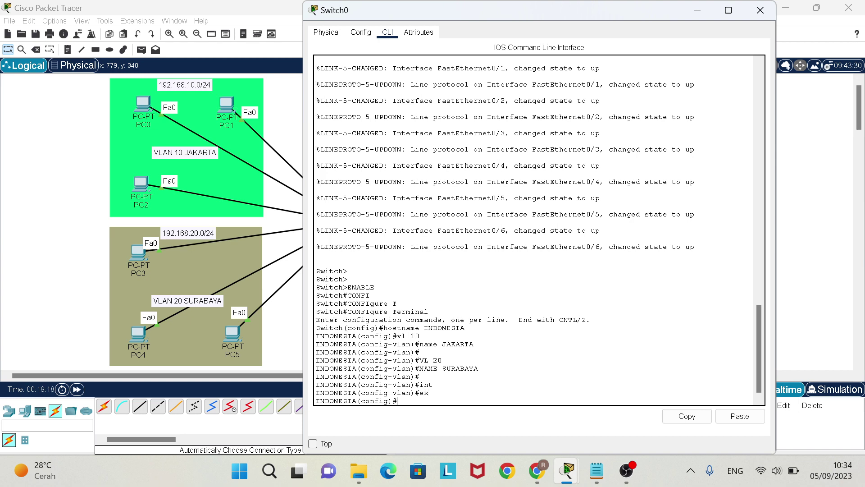
# - Select the interface range Fa0/1 to Fa0/3
pyautogui.write('int')
pyautogui.press('Tab')
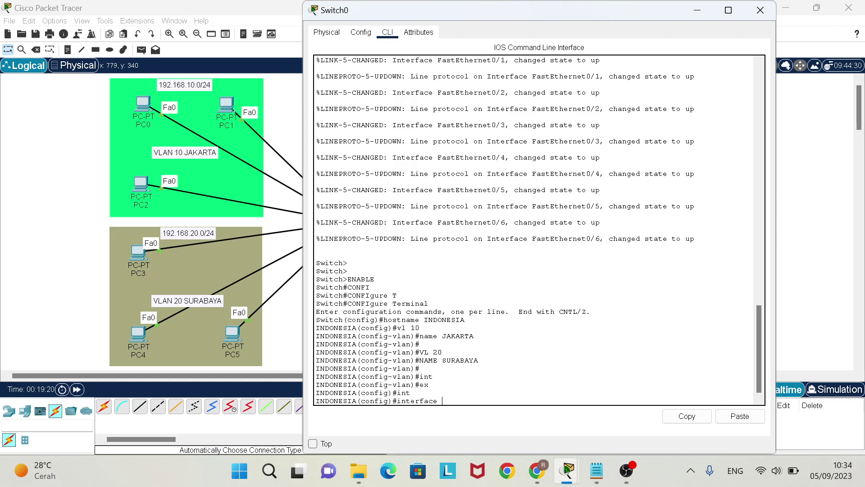
pyautogui.write('ra')
pyautogui.press('Tab')
pyautogui.write('fa')
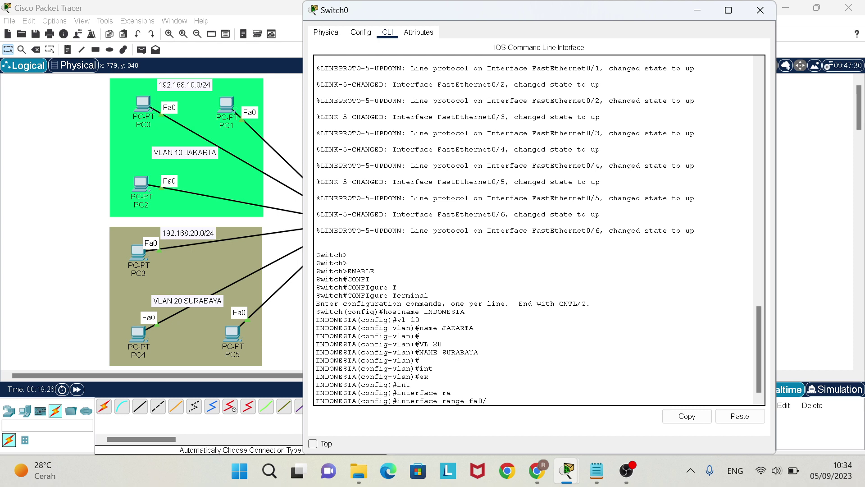
pyautogui.write('0/1-')
pyautogui.write('3')
pyautogui.press('Return')
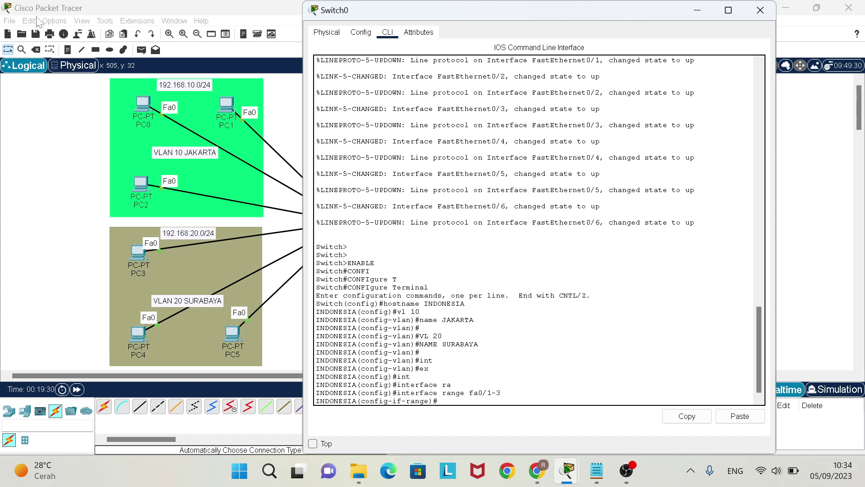
# - Set ports Fa0/1-3 to switchport mode access
pyautogui.click(41, 130)
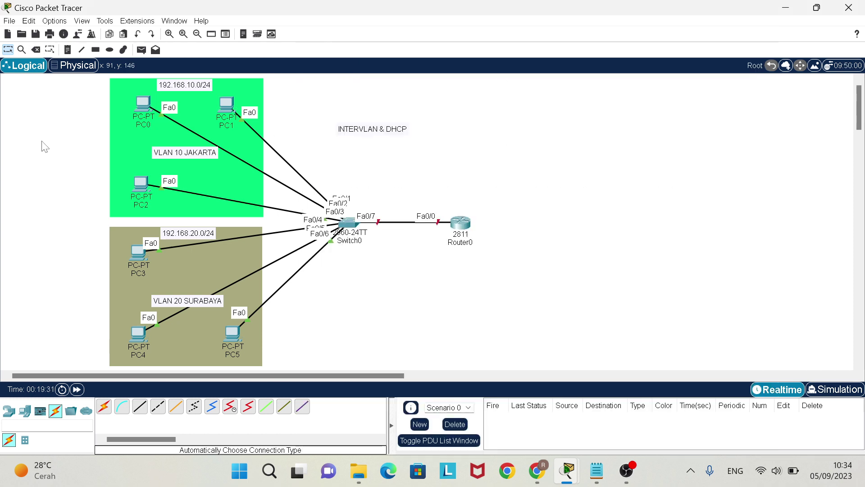
pyautogui.click(353, 228)
pyautogui.write('sw m')
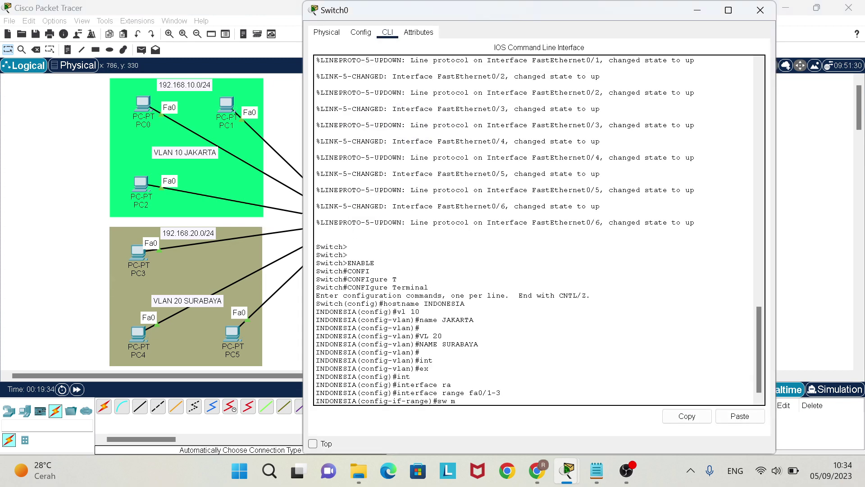
pyautogui.write('o a')
pyautogui.press('BackSpace')
pyautogui.press('BackSpace')
pyautogui.press('BackSpace')
pyautogui.press('Tab')
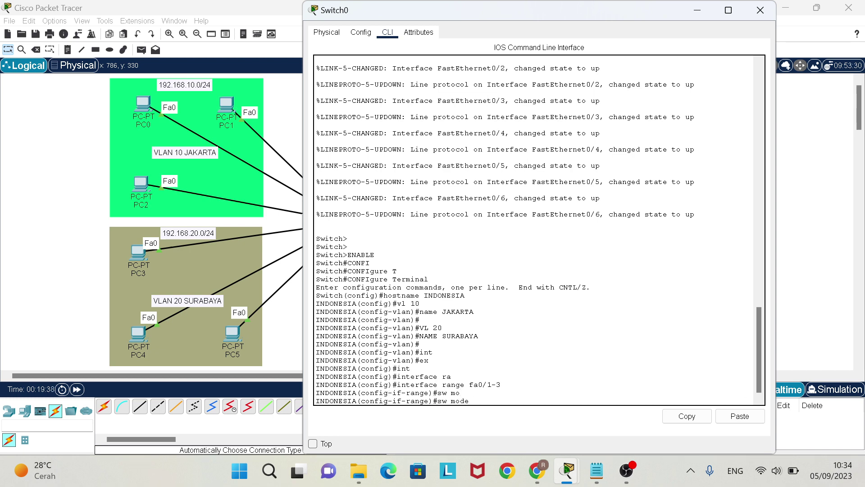
pyautogui.write('ac')
pyautogui.press('Tab')
pyautogui.press('Return')
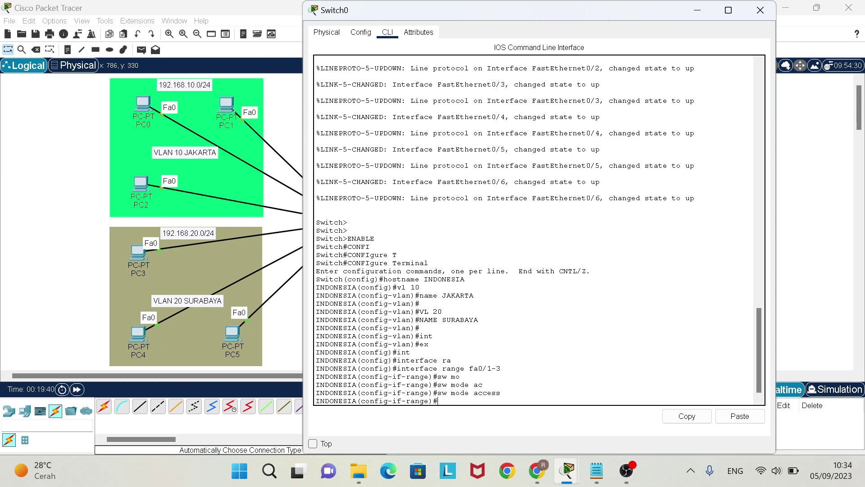
# - Assign ports Fa0/1-3 to access VLAN 10 and exit to global configuration
pyautogui.write('sw')
pyautogui.press('Tab')
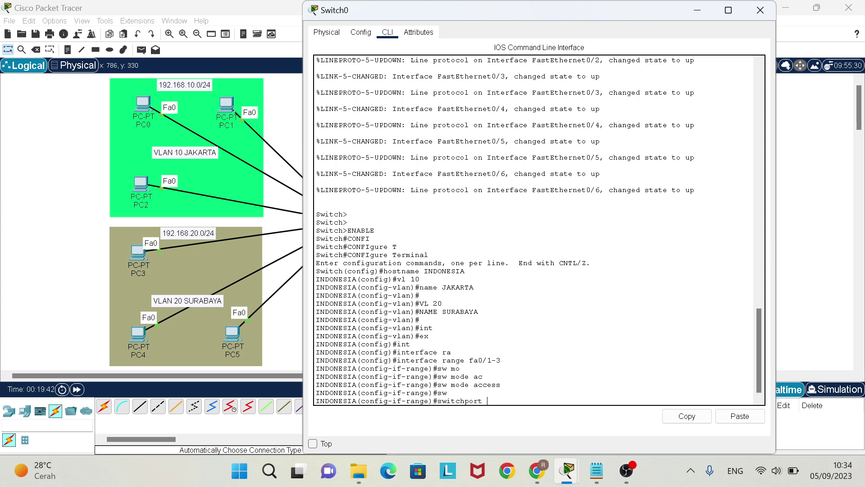
pyautogui.write('ac')
pyautogui.press('Tab')
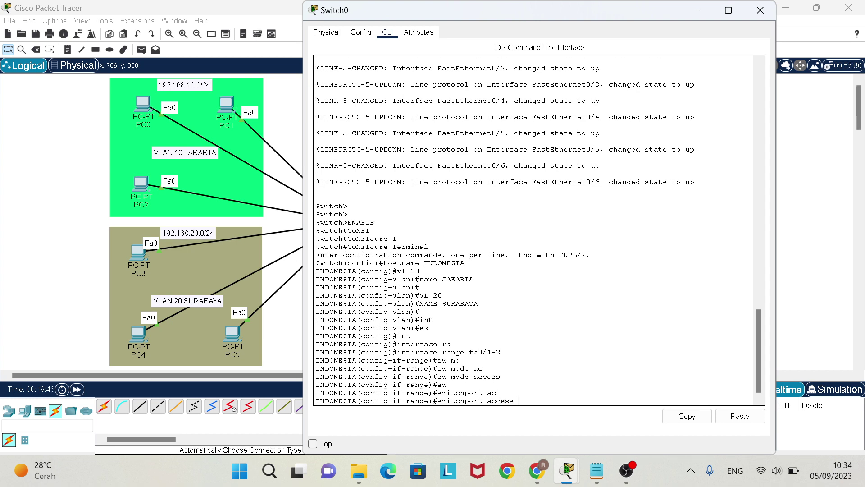
pyautogui.write('vl')
pyautogui.press('Tab')
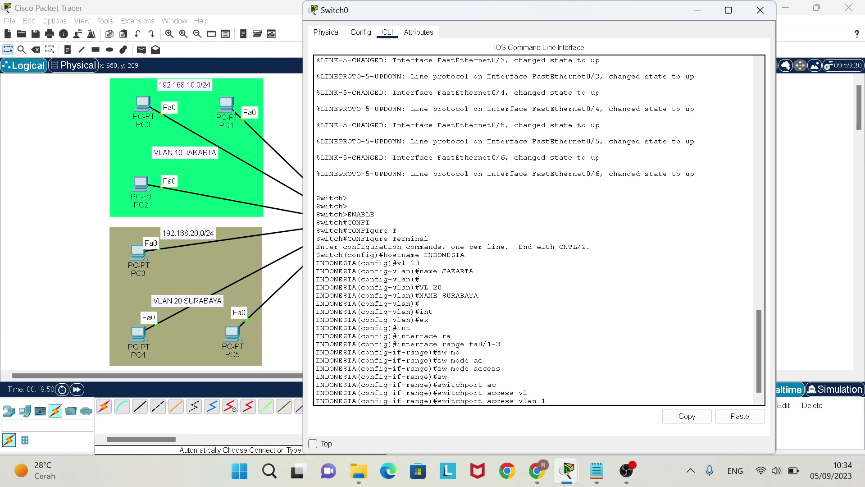
pyautogui.write('10')
pyautogui.press('Return')
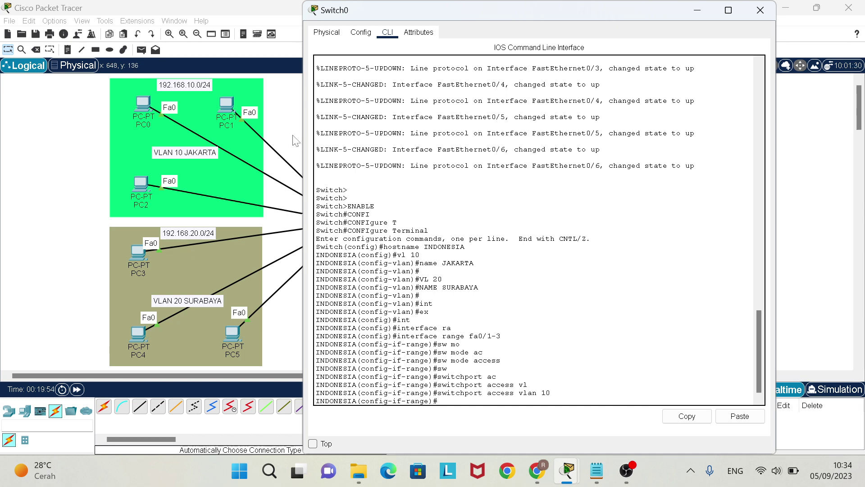
pyautogui.press('Return')
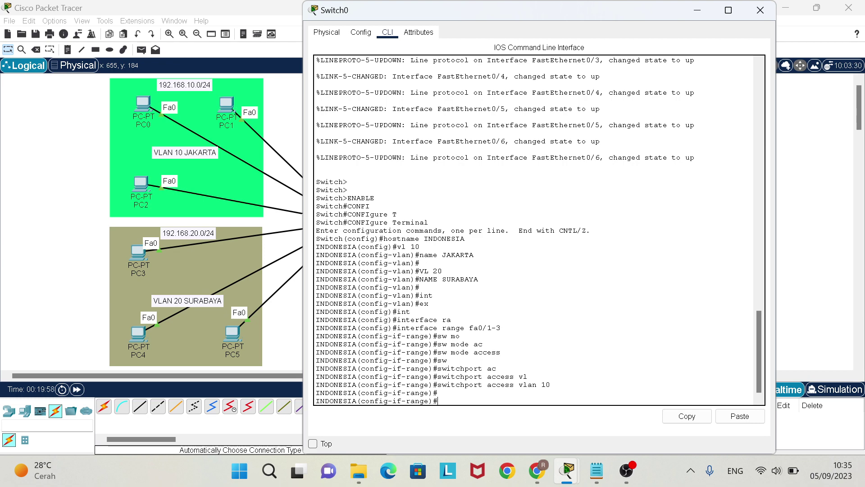
pyautogui.write('ex')
pyautogui.press('Return')
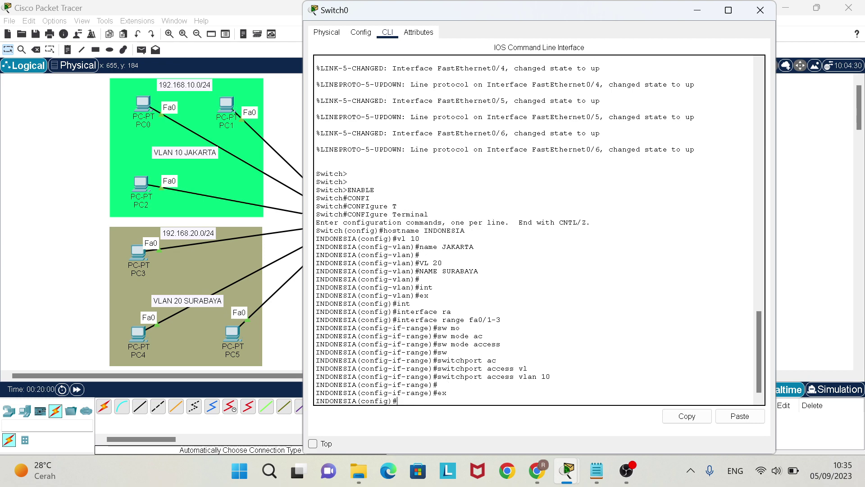
# - Select the interface range Fa0/4 to Fa0/6
pyautogui.write('int')
pyautogui.press('Tab')
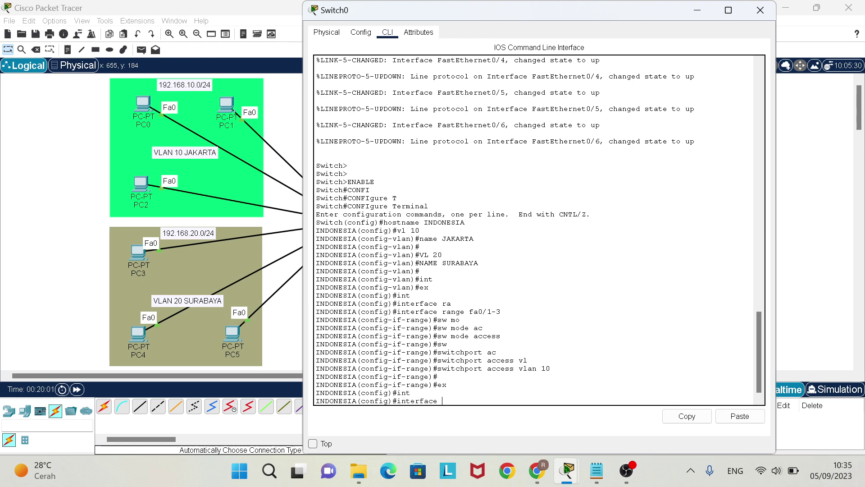
pyautogui.write('fa0/4-6')
pyautogui.press('Return')
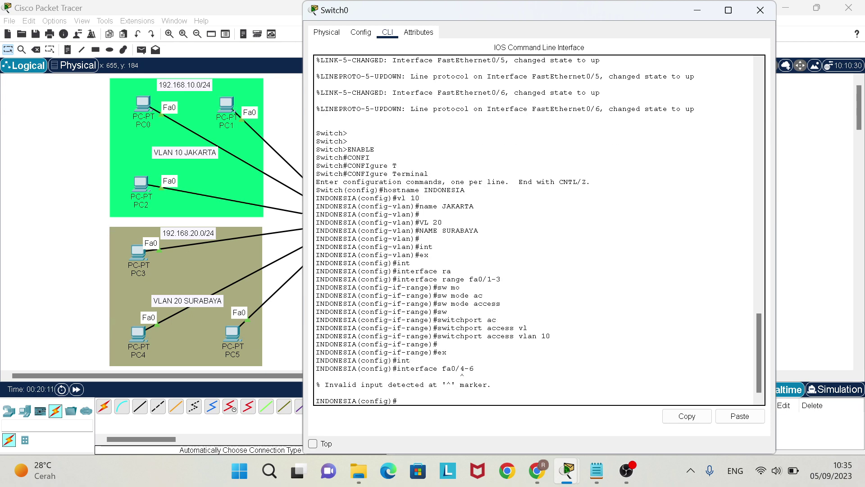
pyautogui.click(88, 223)
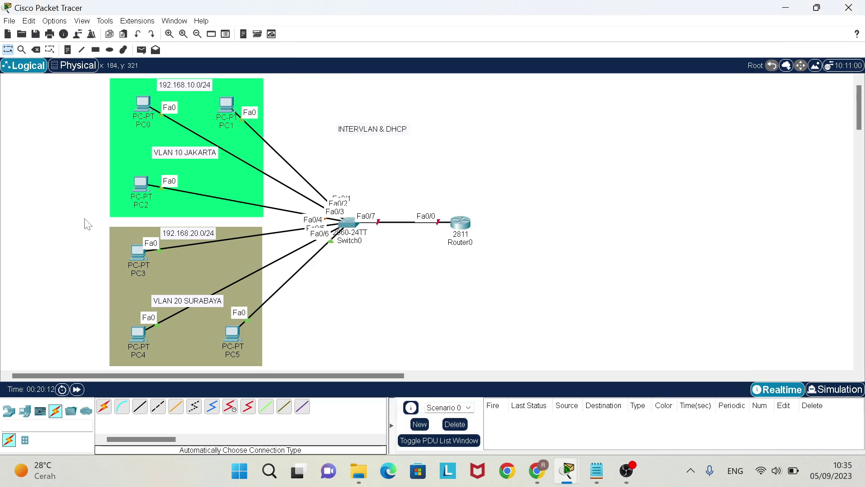
pyautogui.click(349, 226)
pyautogui.press('Up')
pyautogui.press('Left')
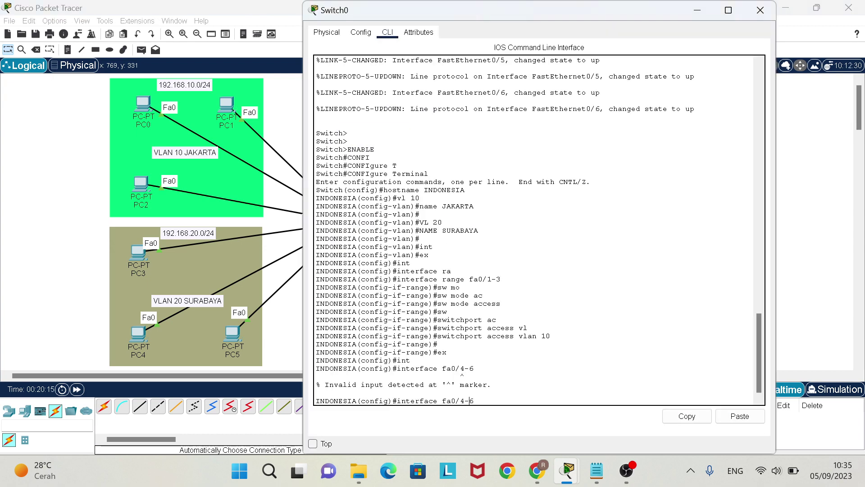
pyautogui.press('Left')
pyautogui.press('Left')
pyautogui.press('Left')
pyautogui.press('Left')
pyautogui.press('Left')
pyautogui.press('Left')
pyautogui.write('range')
pyautogui.press('Return')
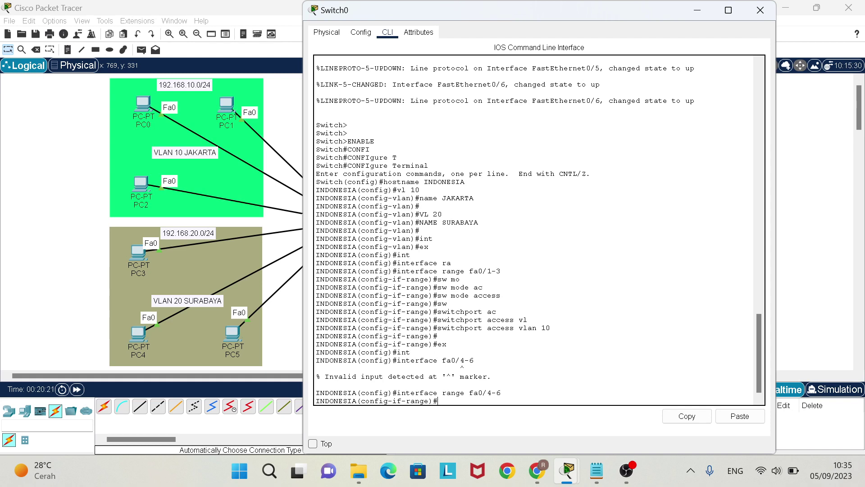
# - Set ports Fa0/4-6 to switchport mode access
pyautogui.write('swi')
pyautogui.press('Tab')
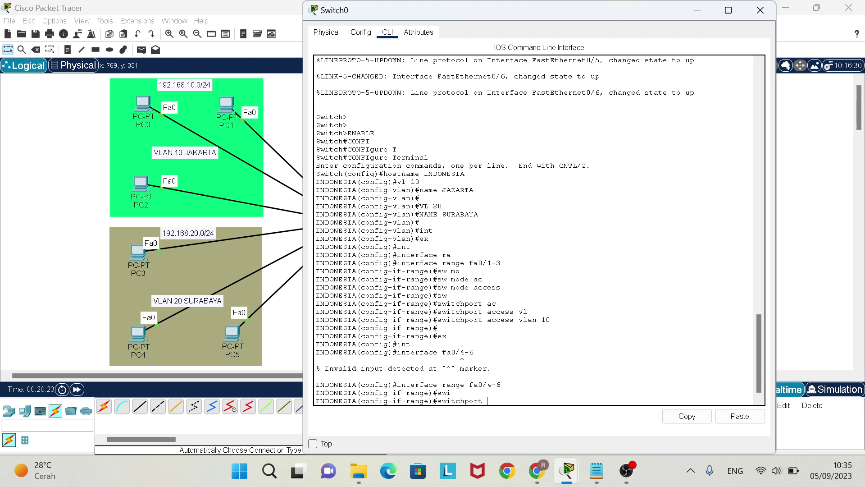
pyautogui.write('mo')
pyautogui.press('Tab')
pyautogui.write('acc')
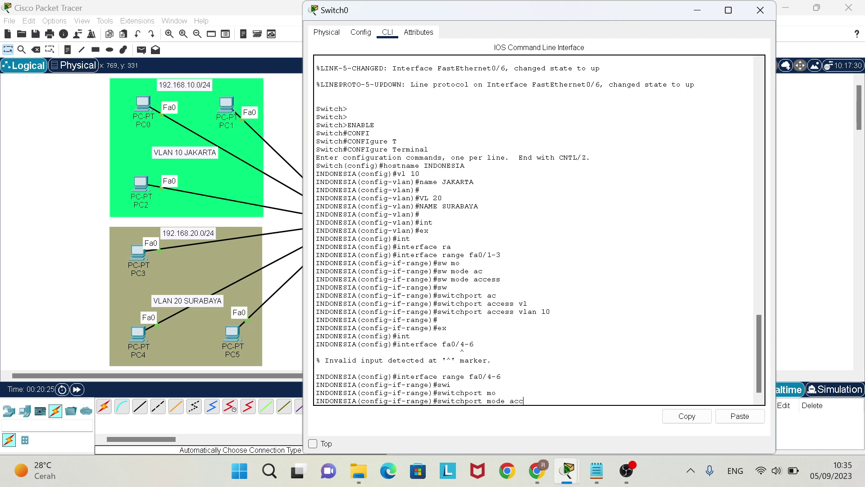
pyautogui.press('Tab')
pyautogui.press('Return')
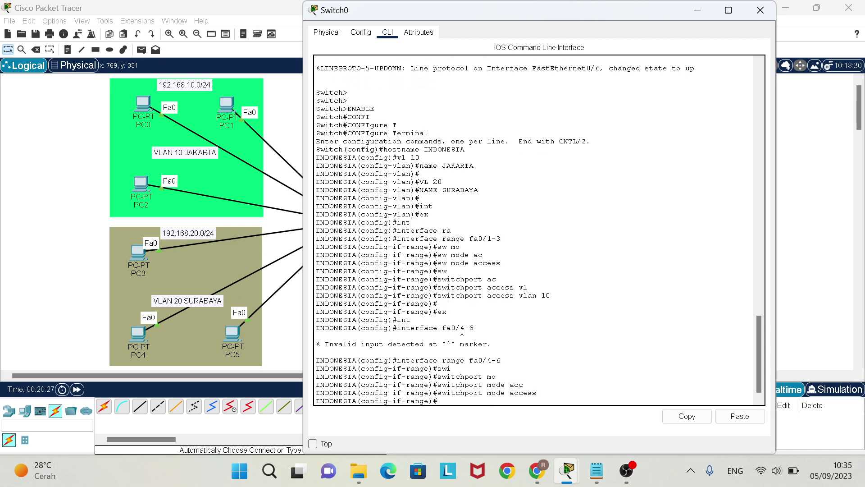
# - Assign ports Fa0/4-6 to access VLAN 20 and save the configuration with do wr
pyautogui.write('sw')
pyautogui.press('Tab')
pyautogui.write('acc')
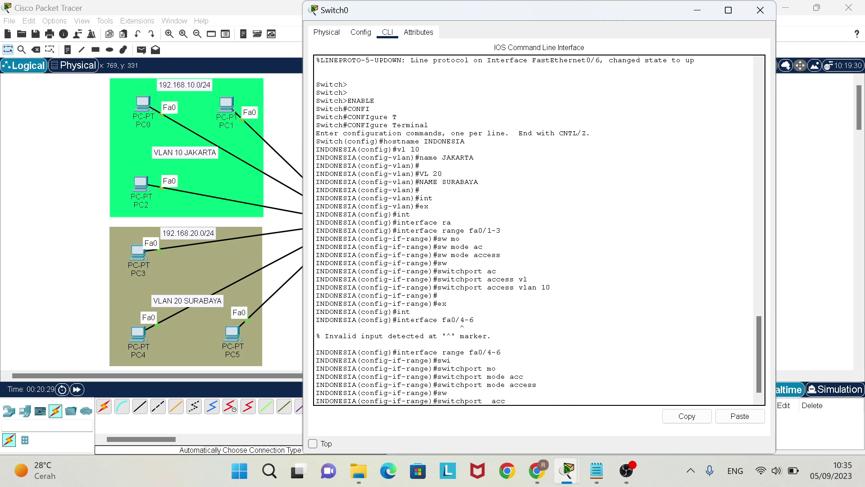
pyautogui.press('Tab')
pyautogui.write('v')
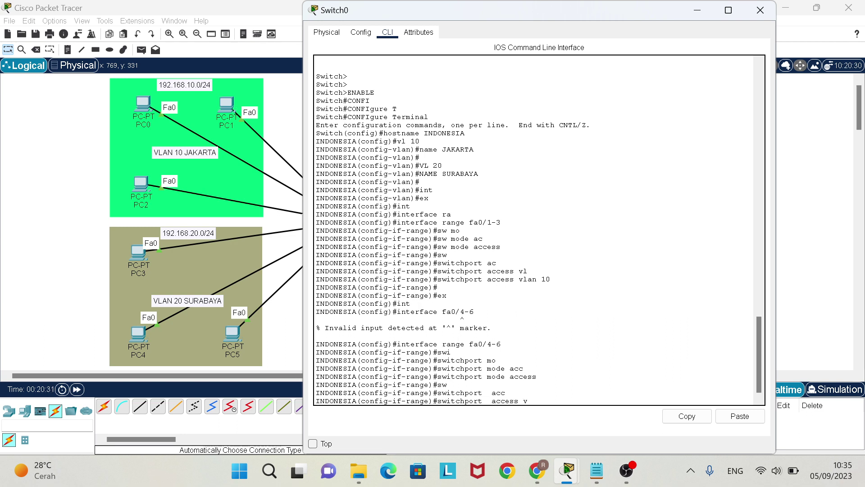
pyautogui.write('l')
pyautogui.press('Tab')
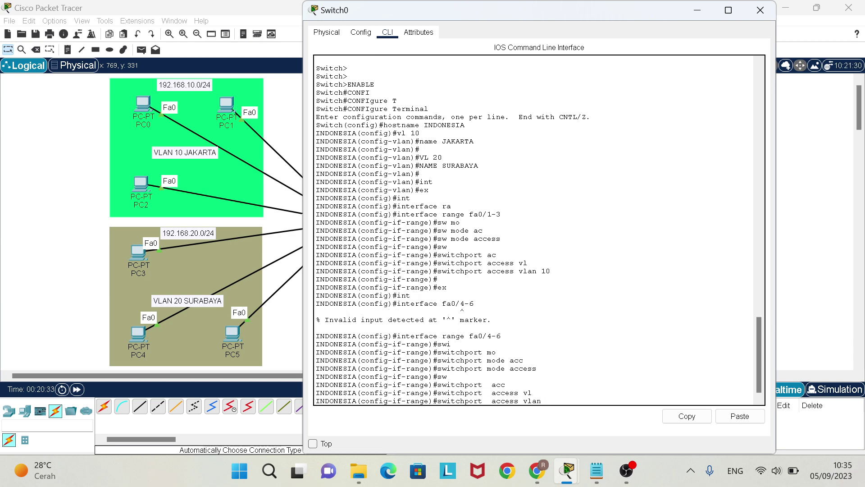
pyautogui.write('20')
pyautogui.press('Return')
pyautogui.press('Return')
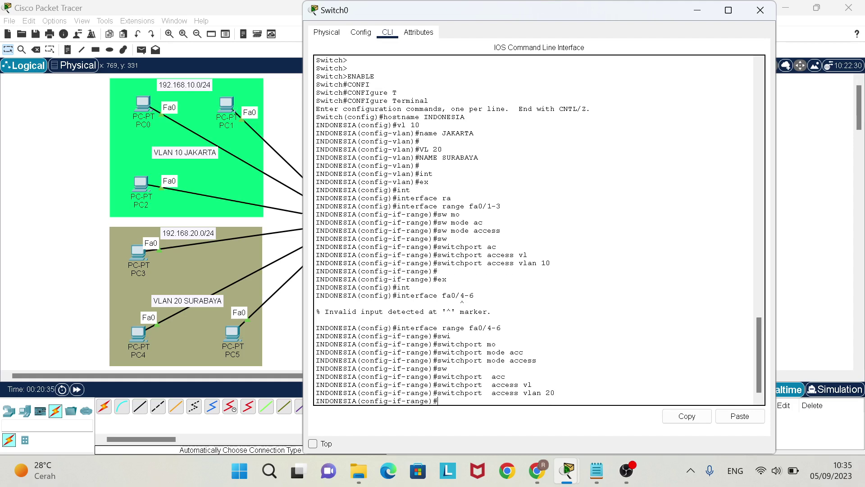
pyautogui.write('do')
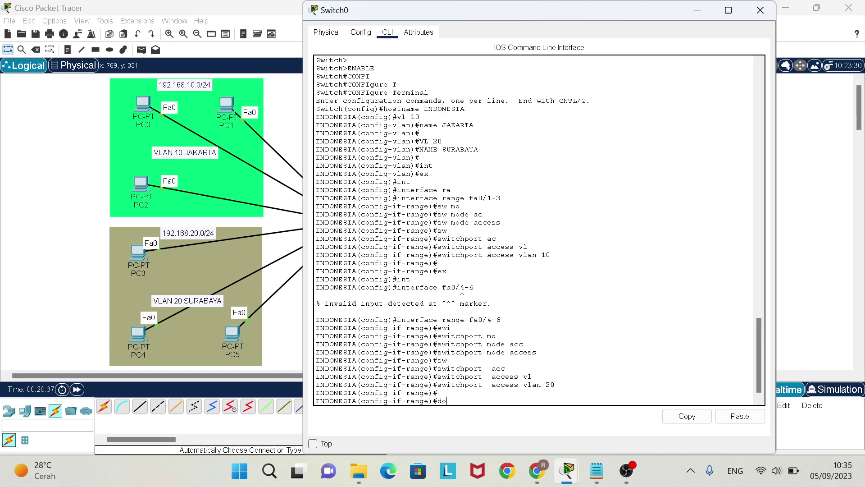
pyautogui.write(' wr')
pyautogui.press('Return')
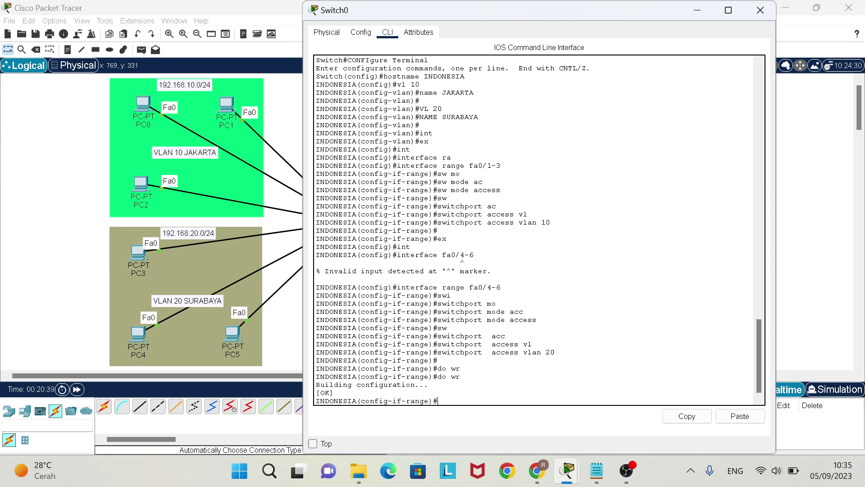
# - Make port Fa0/7 toward Router0 a trunk with switchport mode trunk
pyautogui.click(756, 12)
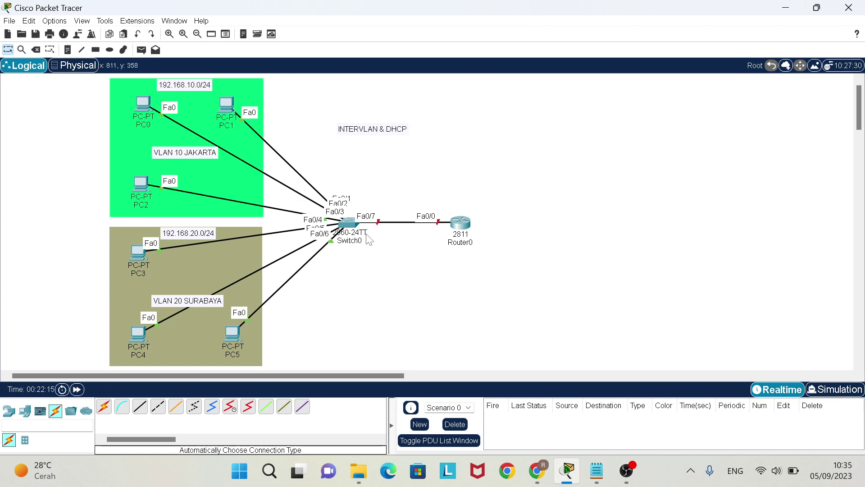
pyautogui.click(352, 227)
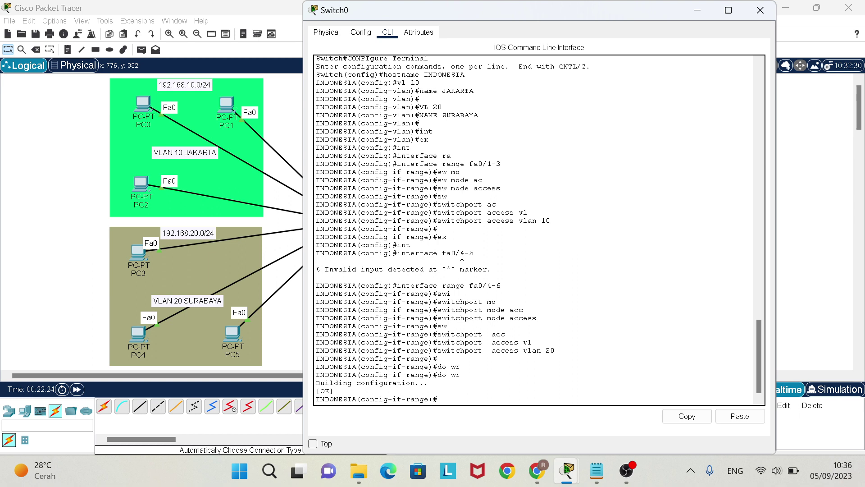
pyautogui.write('int fa0/7')
pyautogui.press('Return')
pyautogui.write('sw m')
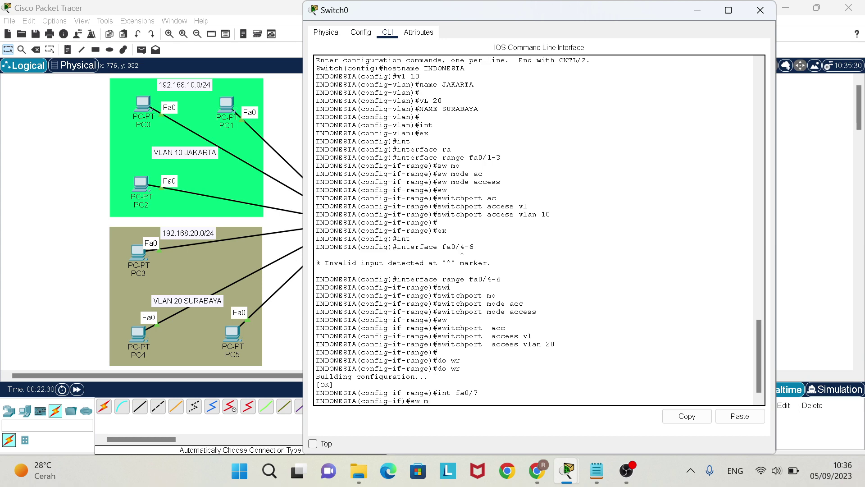
pyautogui.write('o tr')
pyautogui.press('Return')
pyautogui.press('Return')
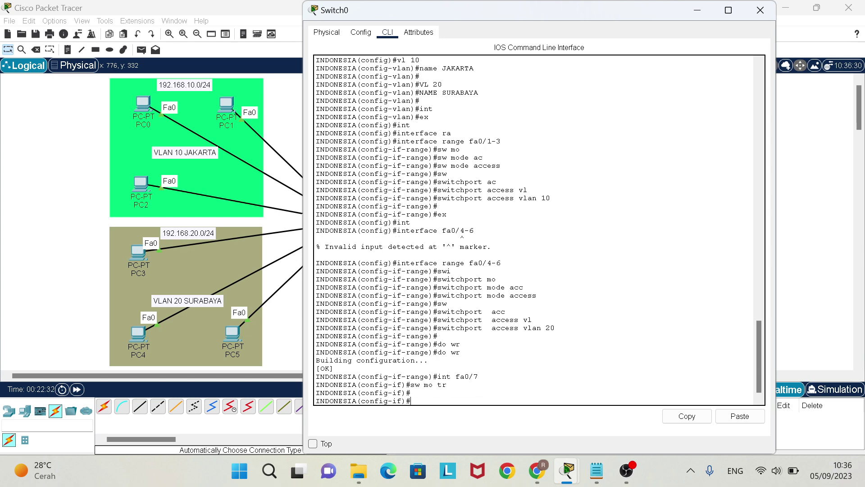
# - In Router0's CLI, decline the initial setup dialog and enter privileged mode
pyautogui.click(760, 10)
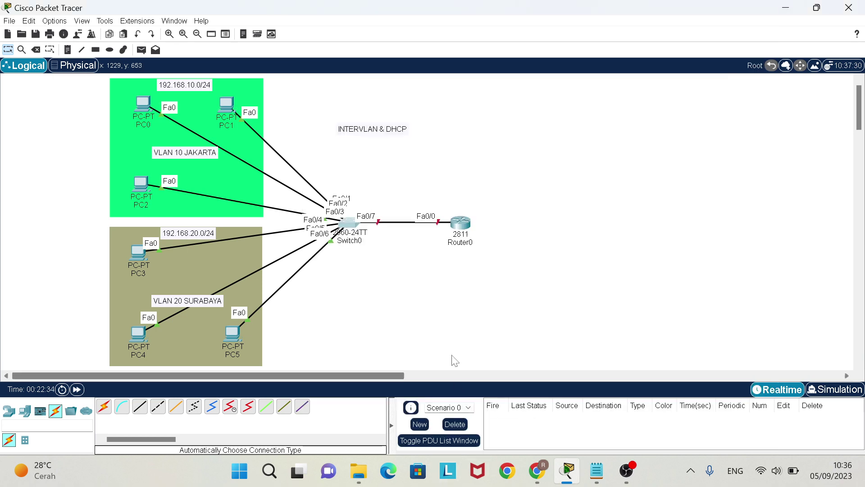
pyautogui.click(471, 218)
pyautogui.click(388, 32)
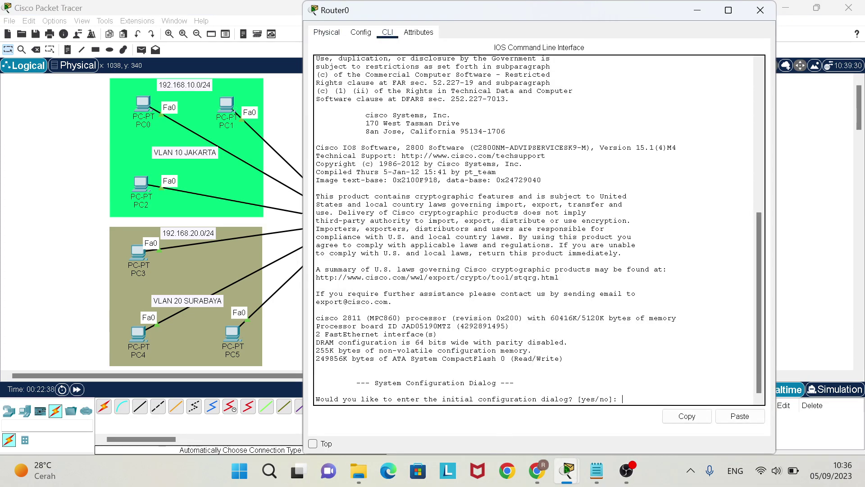
pyautogui.write('no')
pyautogui.press('Return')
pyautogui.press('Return')
pyautogui.press('Return')
pyautogui.press('Return')
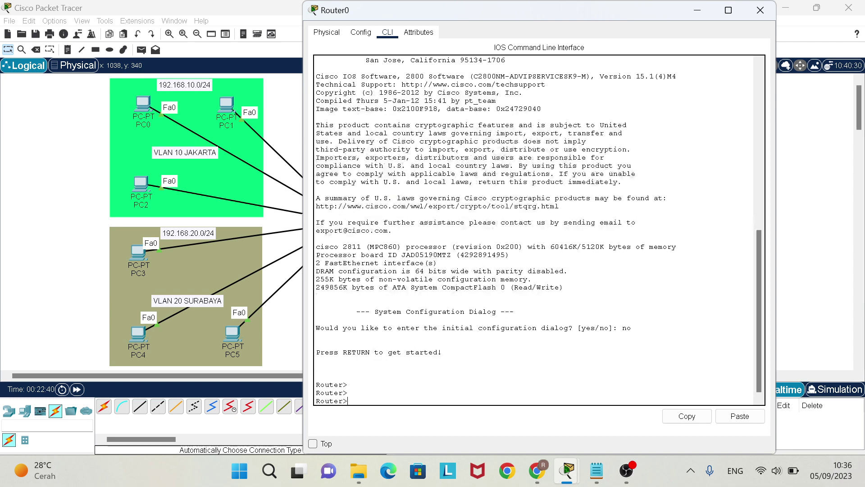
pyautogui.write('en')
pyautogui.press('Tab')
pyautogui.press('Return')
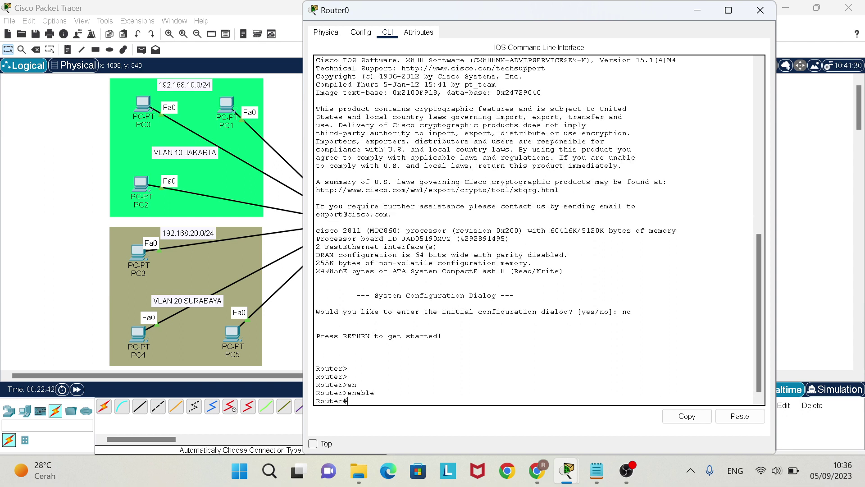
# - Enter global configuration mode with configure terminal and start the fa0 interface command
pyautogui.write('con')
pyautogui.press('Tab')
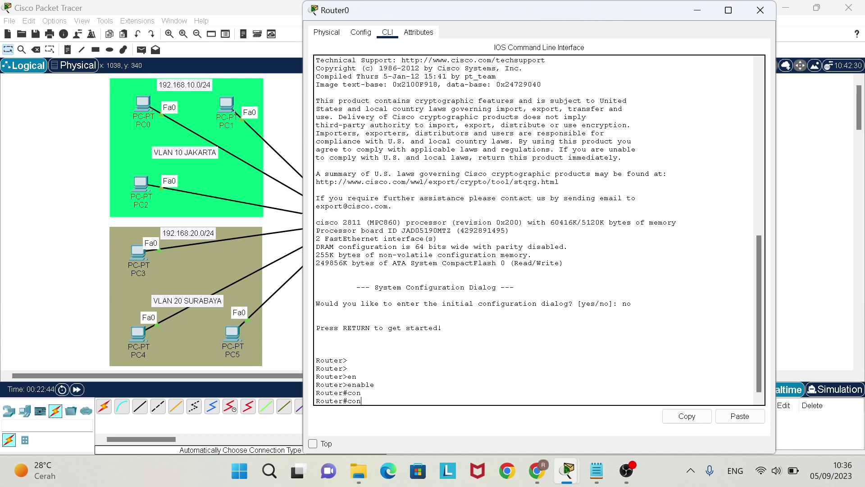
pyautogui.press('Tab')
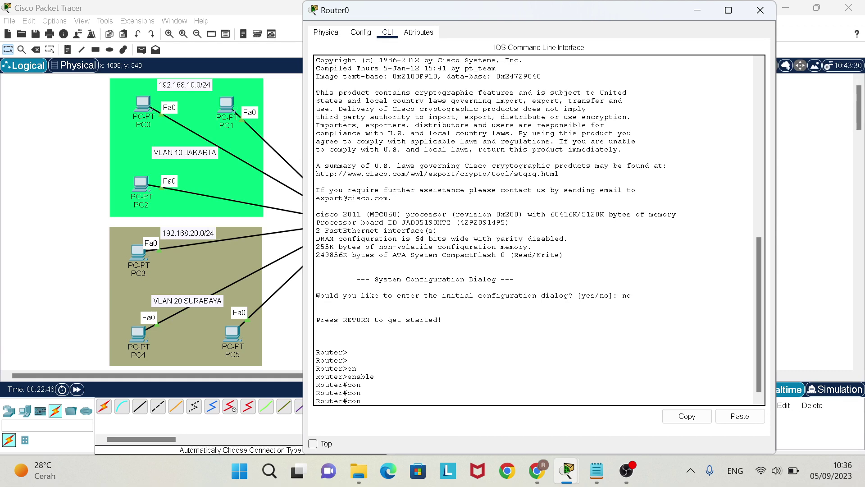
pyautogui.write('f')
pyautogui.press('Tab')
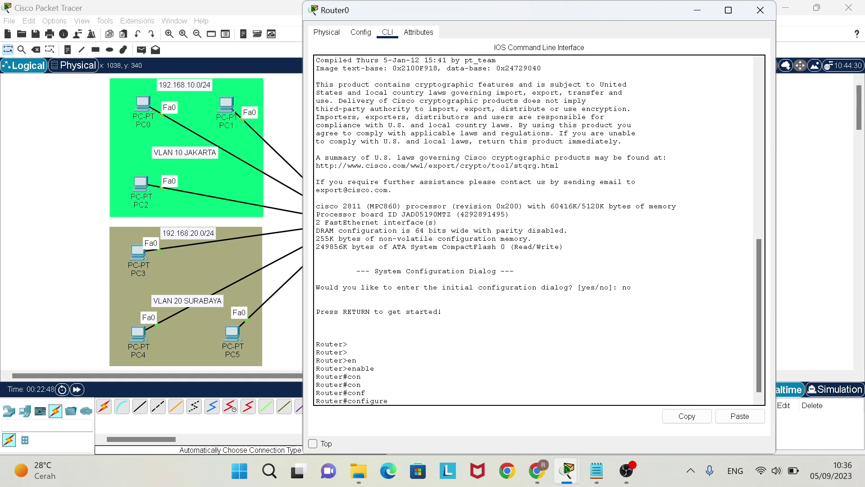
pyautogui.write('t')
pyautogui.press('Tab')
pyautogui.press('Return')
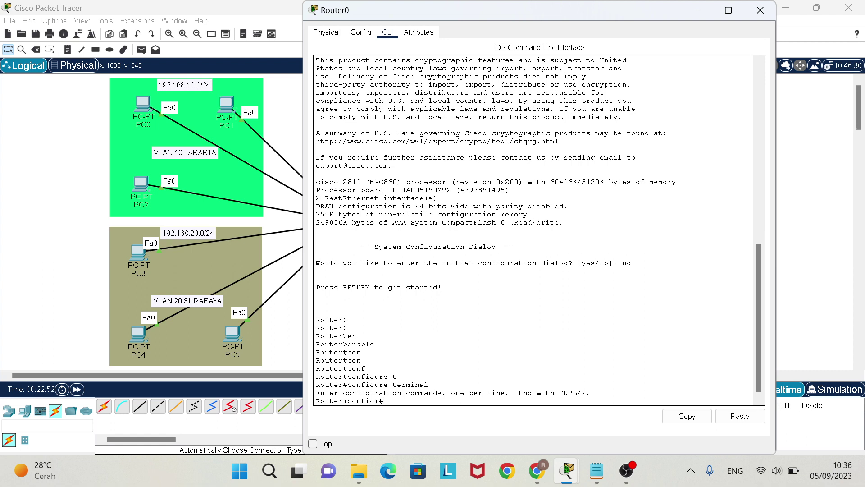
pyautogui.write('int fa0/.')
# - Enable Router0's interface Fa0/0 with no shutdown
pyautogui.click(831, 141)
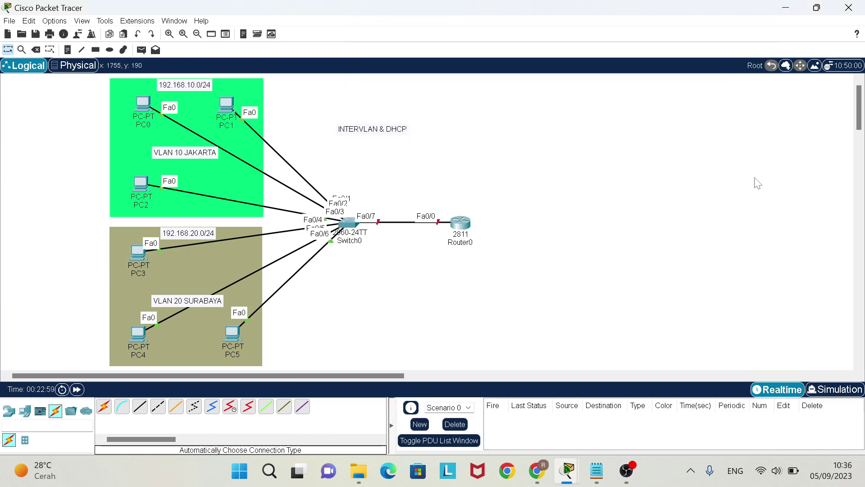
pyautogui.click(459, 224)
pyautogui.press('BackSpace')
pyautogui.press('BackSpace')
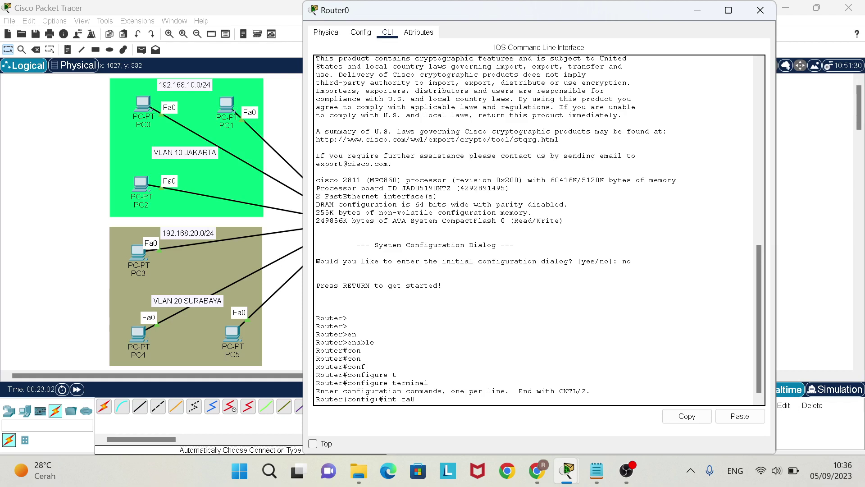
pyautogui.write('/0')
pyautogui.press('Return')
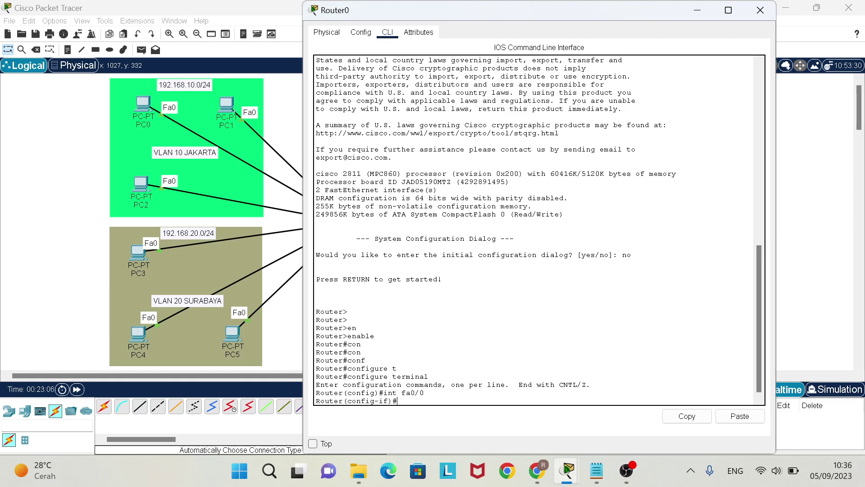
pyautogui.write('no shutdown')
pyautogui.press('Return')
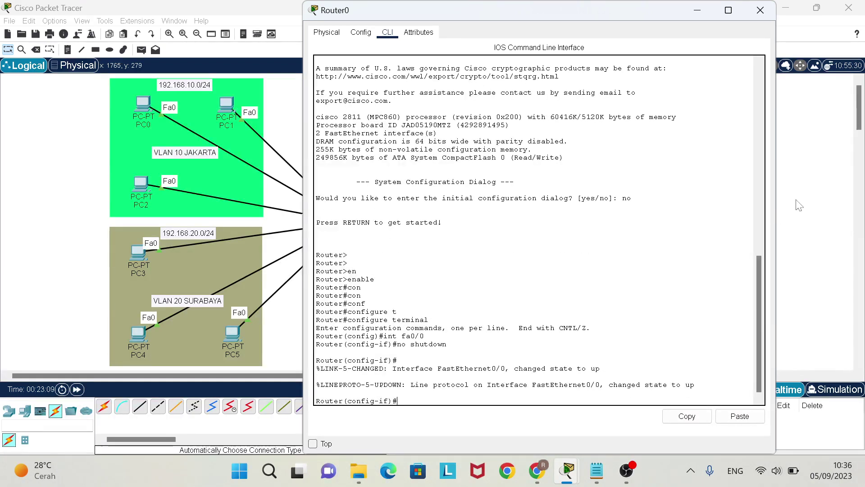
# - Fast-forward time so the link comes up, nudge Router0, and reopen its console
pyautogui.click(798, 205)
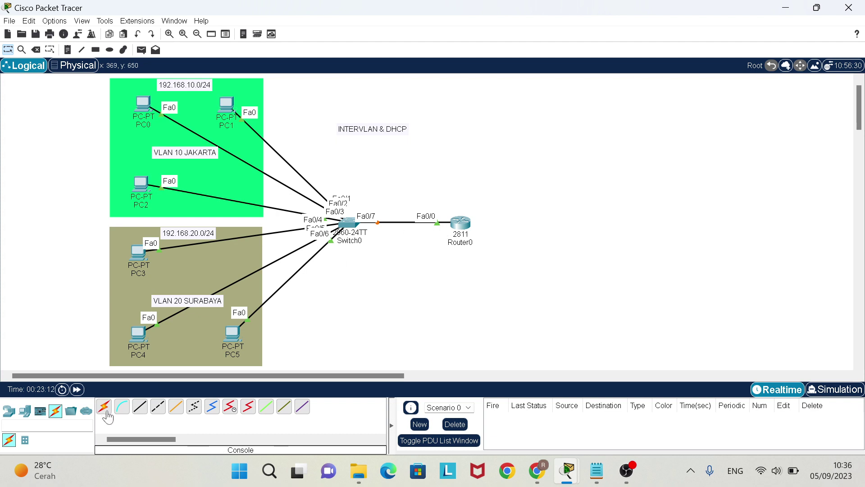
pyautogui.click(77, 388)
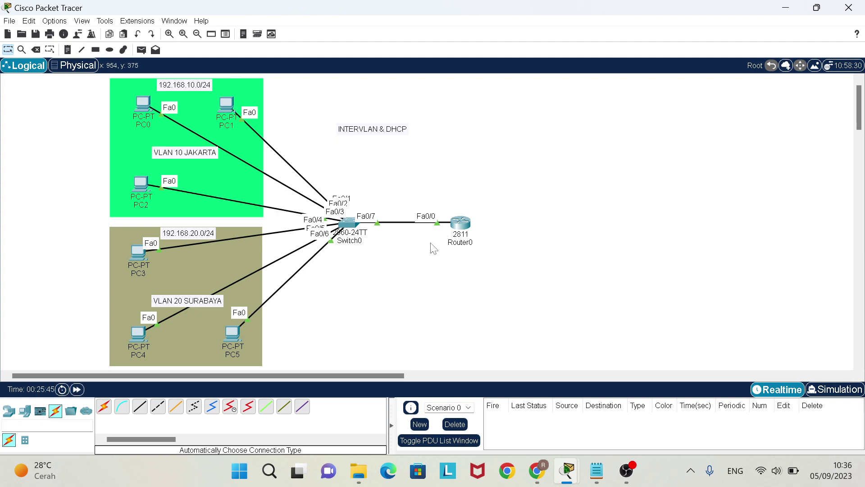
pyautogui.moveTo(459, 224); pyautogui.dragTo(461, 225)
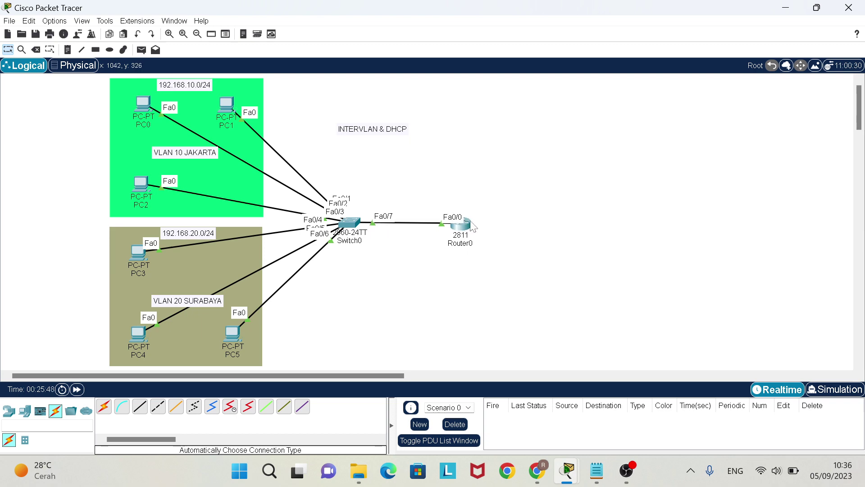
pyautogui.click(471, 224)
# - Leave interface configuration mode on Router0's CLI with exit
pyautogui.press('Return')
pyautogui.press('Return')
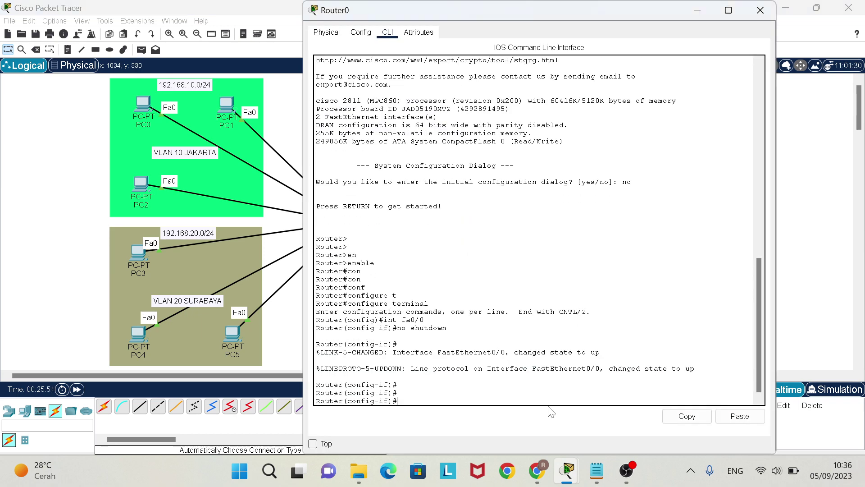
pyautogui.press('Return')
pyautogui.press('Return')
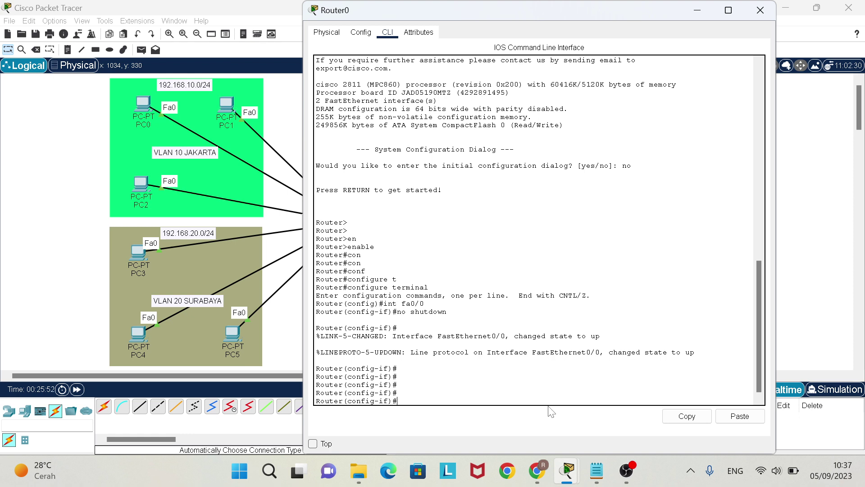
pyautogui.write('int')
pyautogui.press('Tab')
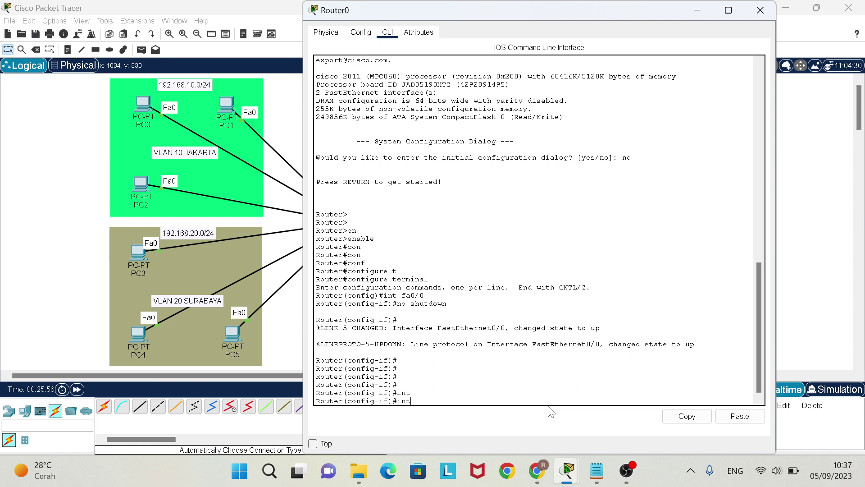
pyautogui.press('BackSpace')
pyautogui.press('BackSpace')
pyautogui.press('BackSpace')
pyautogui.write('ex')
pyautogui.press('Return')
# - Create subinterface fa0/0.10 with encapsulation dot1Q 10 and IP 192.168.10.1 255.255.255.0
pyautogui.write('in')
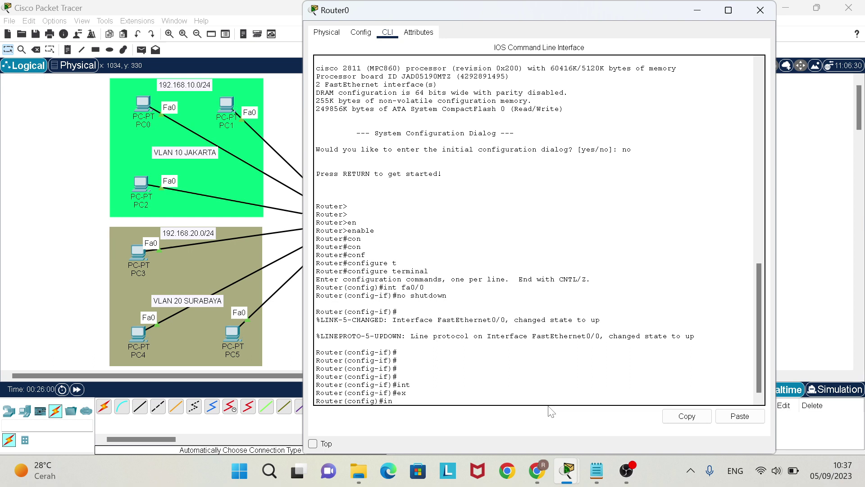
pyautogui.press('Tab')
pyautogui.write('fa0/')
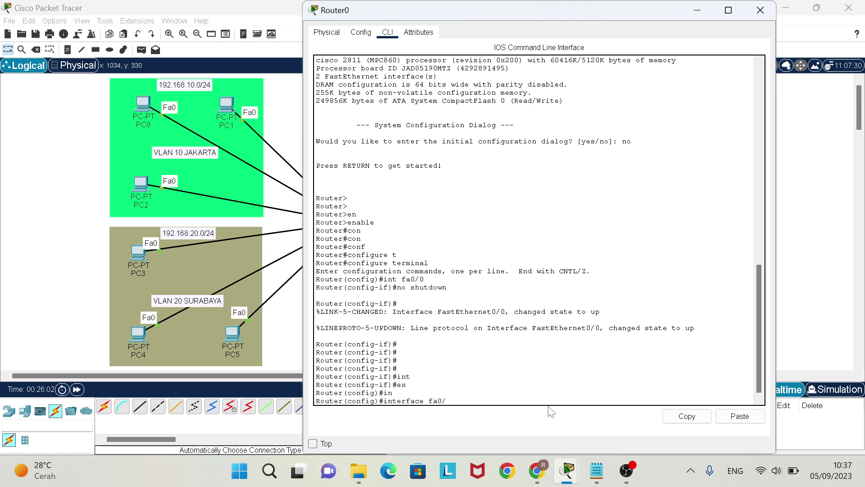
pyautogui.write('0.10')
pyautogui.press('Return')
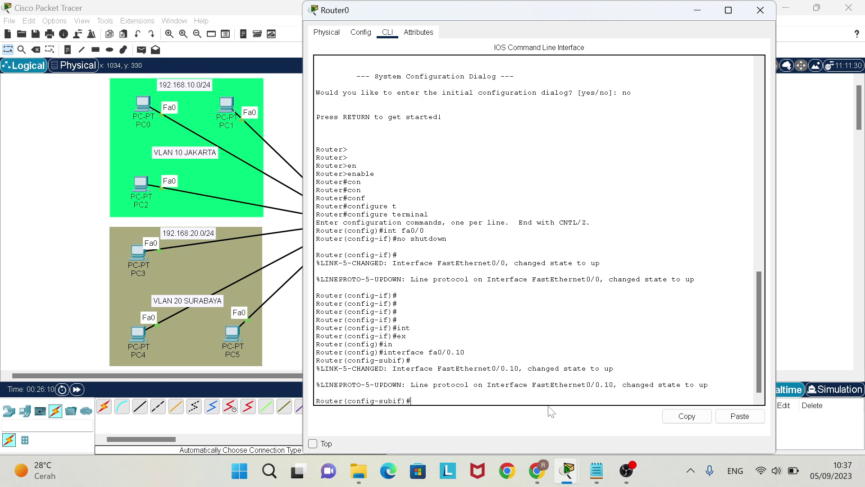
pyautogui.write('en')
pyautogui.press('Tab')
pyautogui.write('dot')
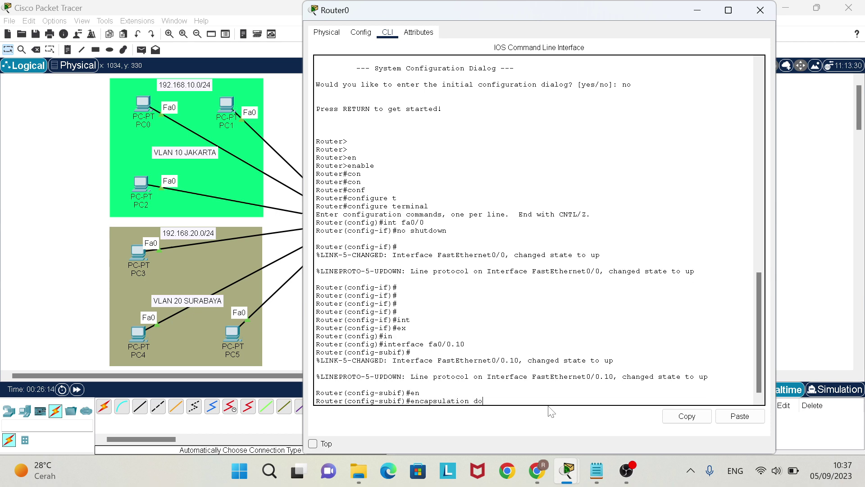
pyautogui.press('Tab')
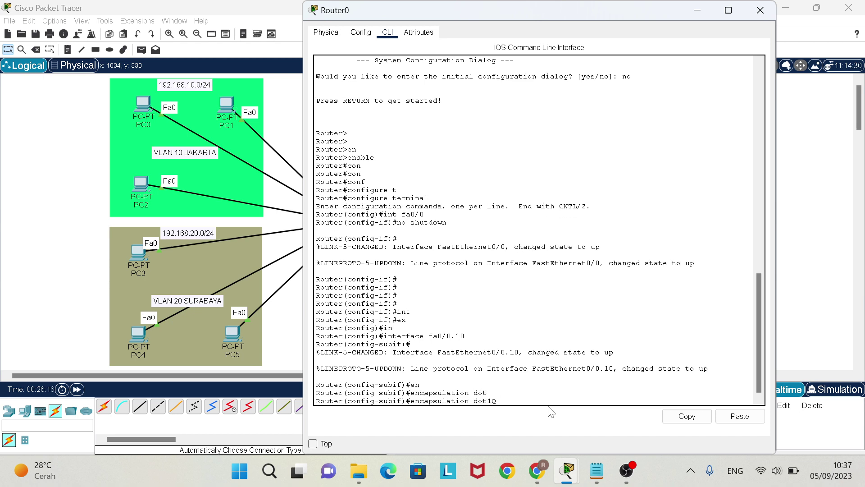
pyautogui.write('10')
pyautogui.press('Return')
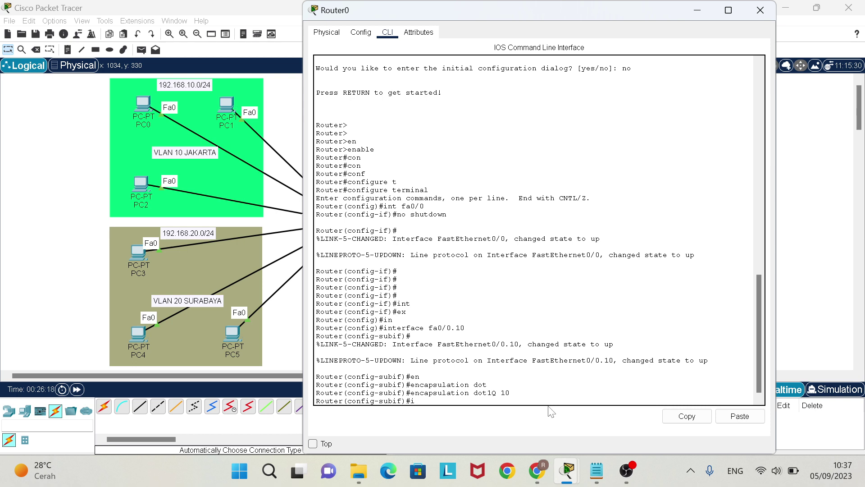
pyautogui.write('ad')
pyautogui.press('Tab')
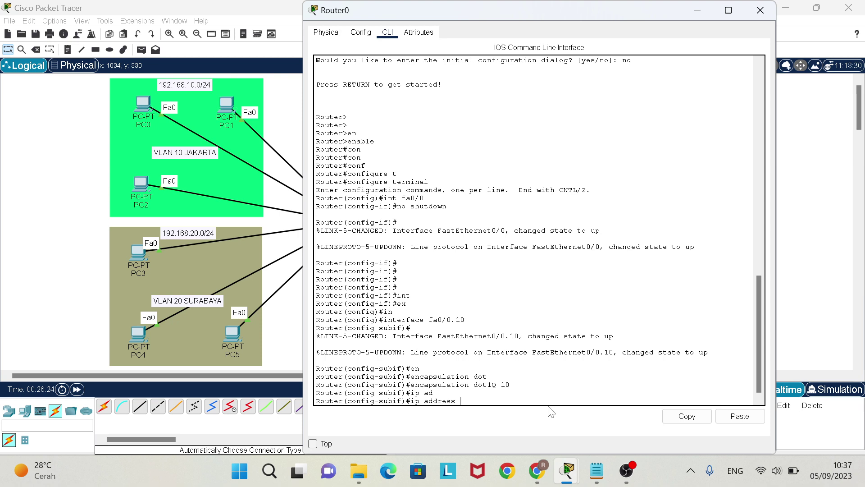
pyautogui.write('192.168.10.1 2255.25')
pyautogui.press('BackSpace')
pyautogui.press('BackSpace')
pyautogui.press('BackSpace')
pyautogui.press('BackSpace')
pyautogui.press('BackSpace')
pyautogui.write('55.255.255.0')
pyautogui.press('Return')
# - Create subinterface fa0/0.20 with dot1Q 20 and IP 192.168.20.1, then exit to global mode
pyautogui.press('Return')
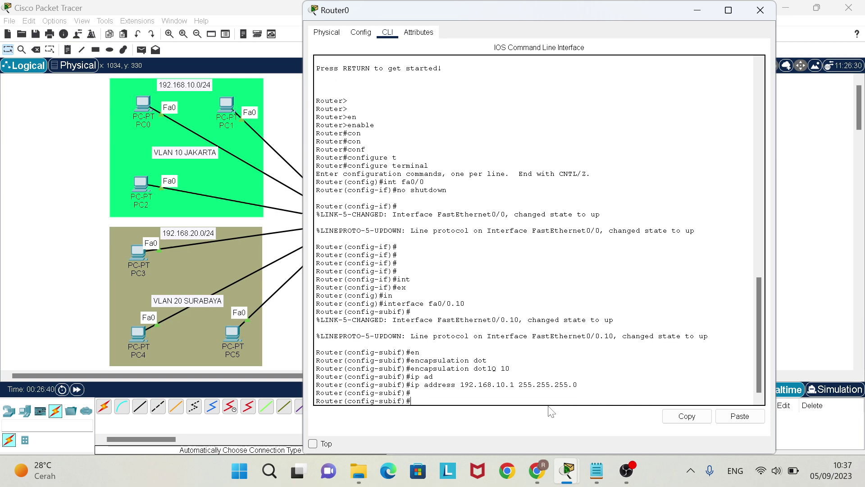
pyautogui.press('Up')
pyautogui.press('Up')
pyautogui.press('Up')
pyautogui.press('Up')
pyautogui.press('Up')
pyautogui.press('Up')
pyautogui.press('Left')
pyautogui.press('BackSpace')
pyautogui.write('2')
pyautogui.press('Return')
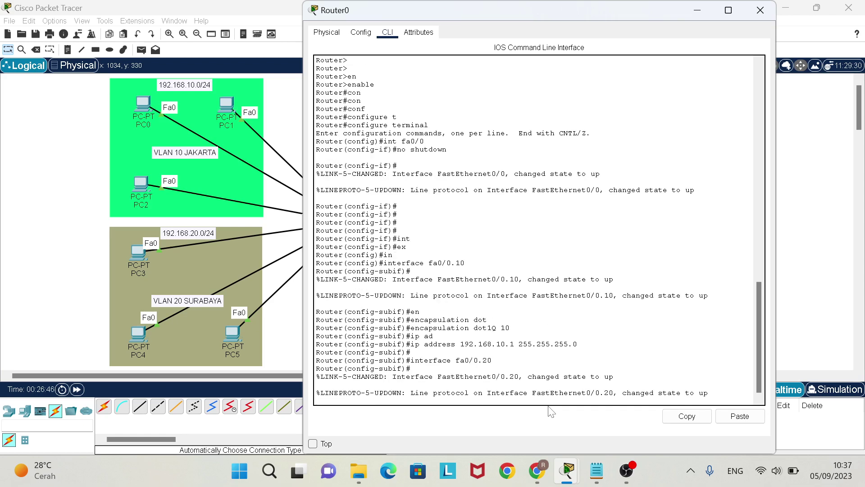
pyautogui.press('Up')
pyautogui.press('Up')
pyautogui.press('Up')
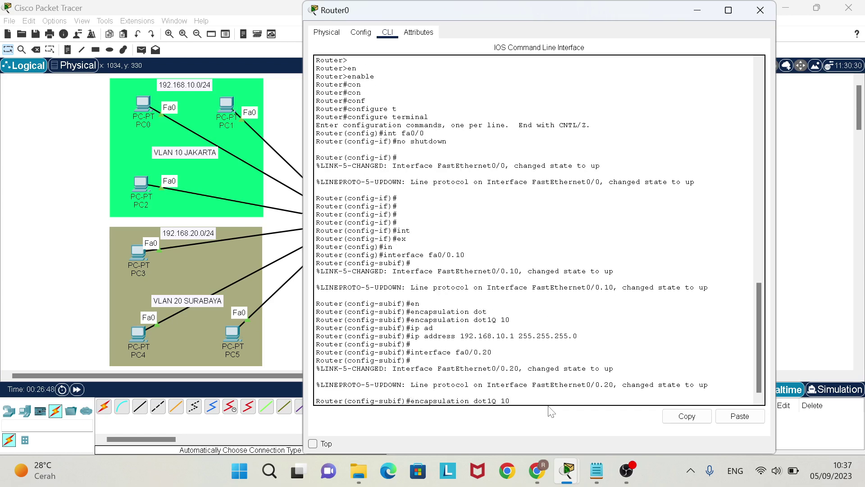
pyautogui.press('BackSpace')
pyautogui.write('2')
pyautogui.press('Return')
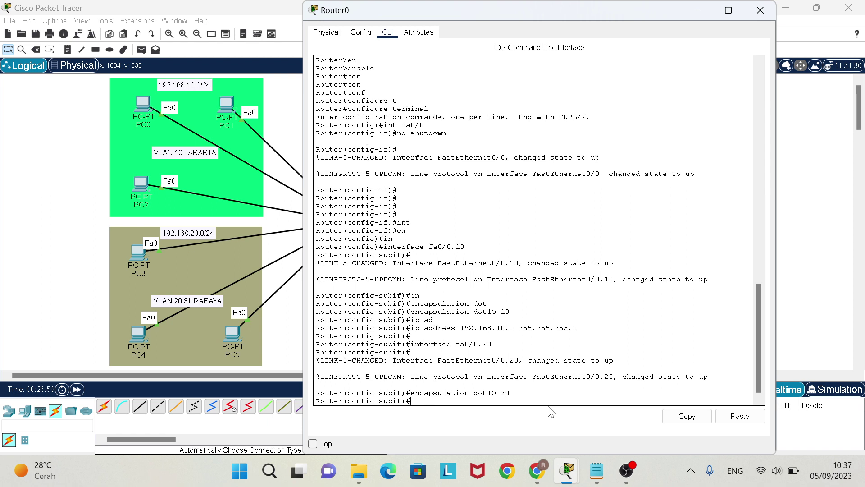
pyautogui.press('Up')
pyautogui.press('Up')
pyautogui.press('Up')
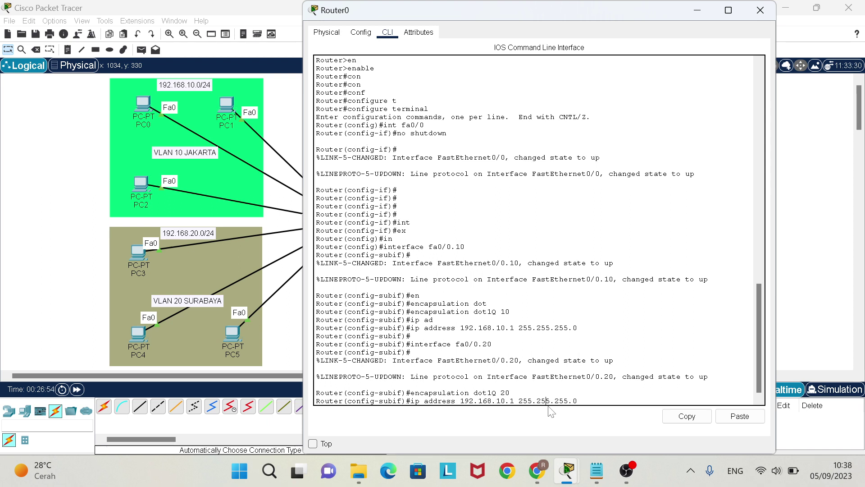
pyautogui.press('Left')
pyautogui.press('Left')
pyautogui.press('Left')
pyautogui.press('Left')
pyautogui.press('Left')
pyautogui.press('Left')
pyautogui.press('Left')
pyautogui.press('Left')
pyautogui.press('Left')
pyautogui.press('Left')
pyautogui.press('Left')
pyautogui.press('Left')
pyautogui.press('Left')
pyautogui.press('Left')
pyautogui.press('Left')
pyautogui.press('Left')
pyautogui.press('Left')
pyautogui.press('BackSpace')
pyautogui.write('2')
pyautogui.press('Return')
pyautogui.press('Return')
pyautogui.press('Return')
pyautogui.press('Return')
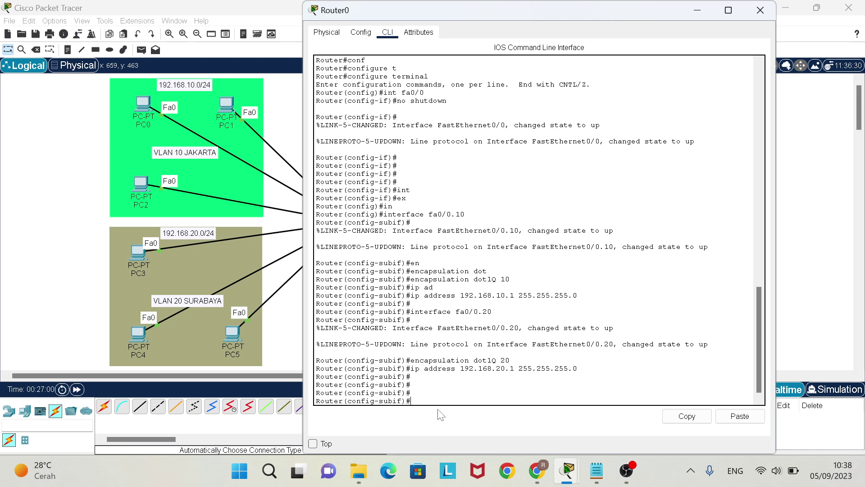
pyautogui.write('ip dhcp poo')
pyautogui.press('BackSpace')
pyautogui.press('BackSpace')
pyautogui.press('BackSpace')
pyautogui.press('BackSpace')
pyautogui.press('BackSpace')
pyautogui.press('BackSpace')
pyautogui.press('BackSpace')
pyautogui.press('BackSpace')
pyautogui.press('BackSpace')
pyautogui.press('BackSpace')
pyautogui.press('BackSpace')
pyautogui.write('ex')
pyautogui.press('Return')
pyautogui.write('e')
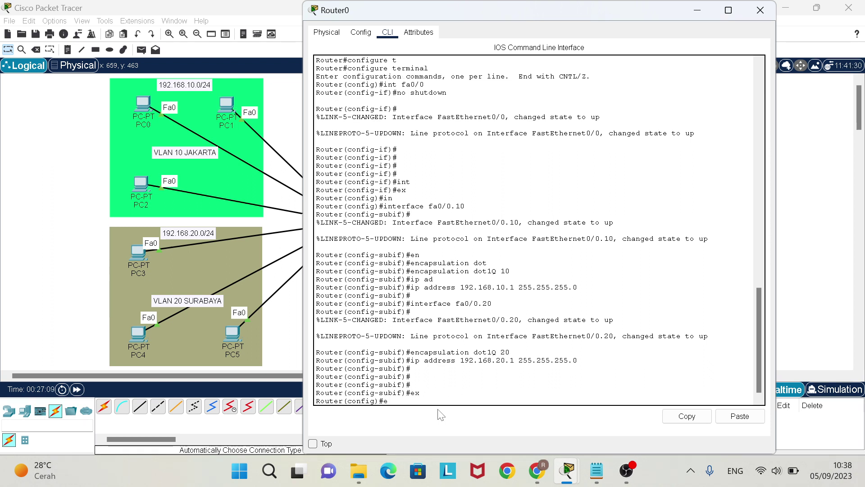
# - Create DHCP pool vlan10 with network 192.168.10.0 255.255.255.0
pyautogui.press('BackSpace')
pyautogui.write('ip dh')
pyautogui.press('Tab')
pyautogui.write('po')
pyautogui.press('Tab')
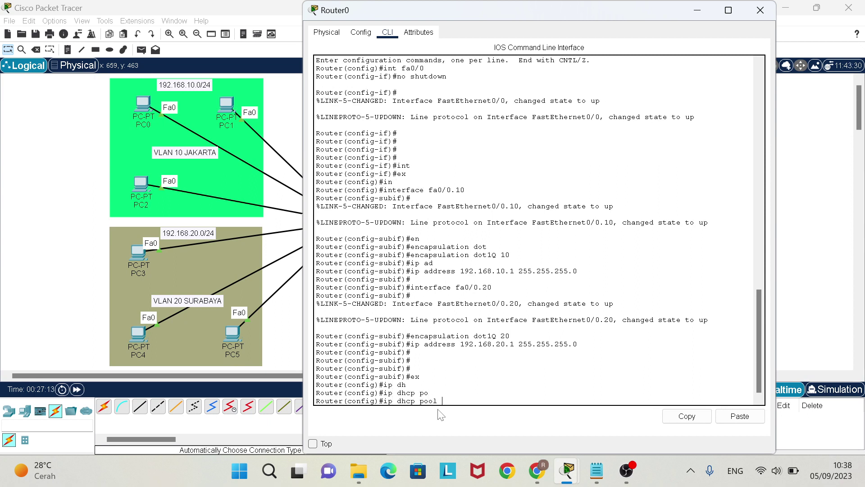
pyautogui.write('vlan')
pyautogui.press('Tab')
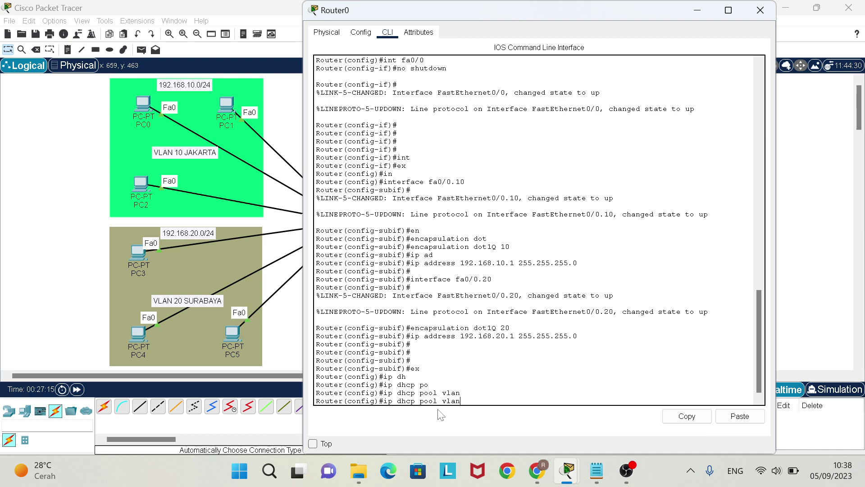
pyautogui.write('10')
pyautogui.press('BackSpace')
pyautogui.press('Return')
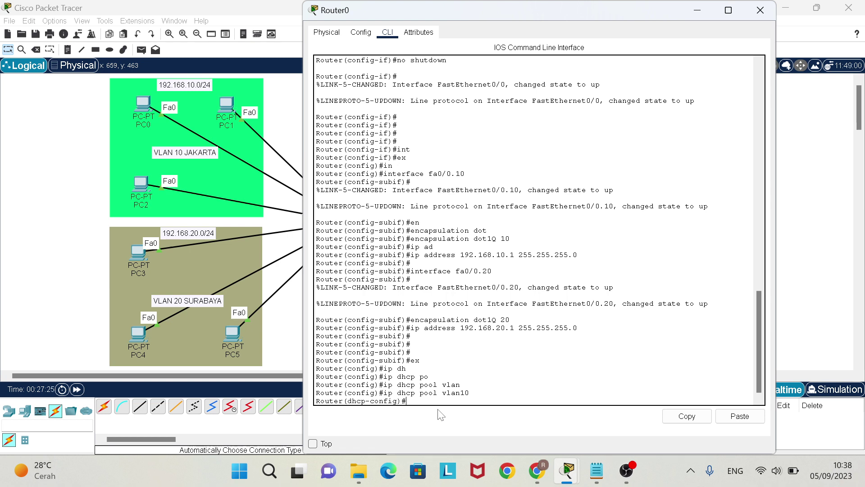
pyautogui.write('netw')
pyautogui.press('Tab')
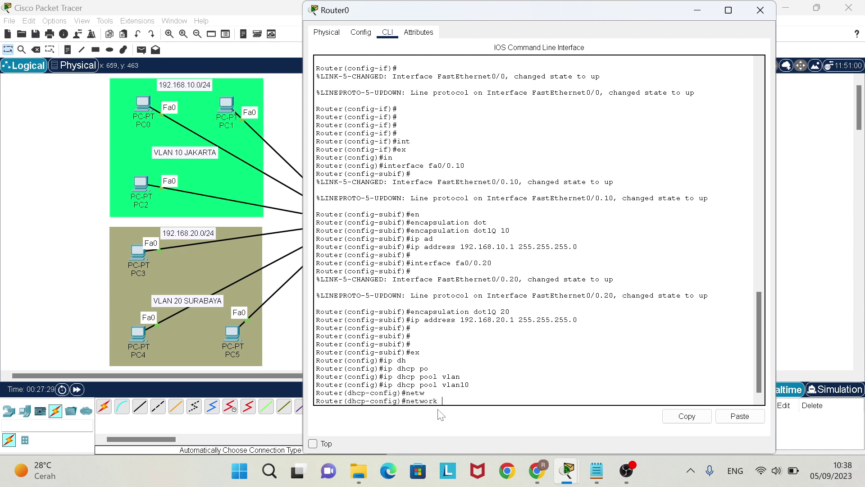
pyautogui.write('192.168.0')
pyautogui.press('Left')
pyautogui.write('10.0 255.255.25')
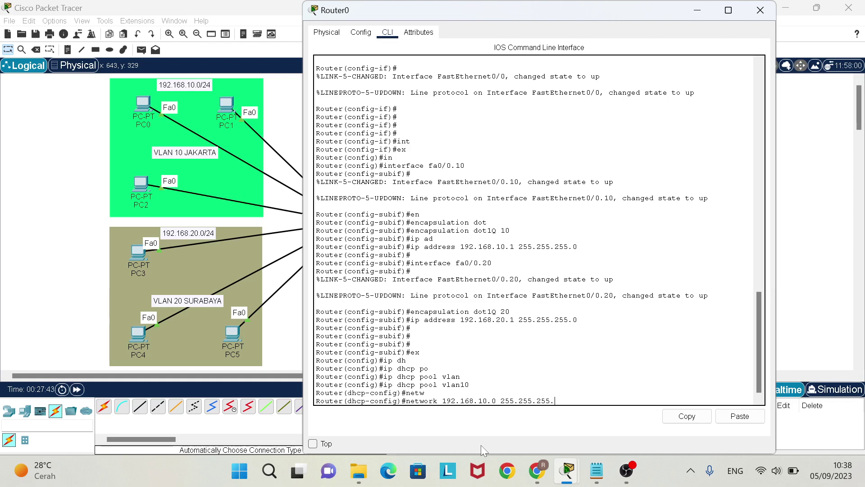
pyautogui.write('5.0')
pyautogui.press('Return')
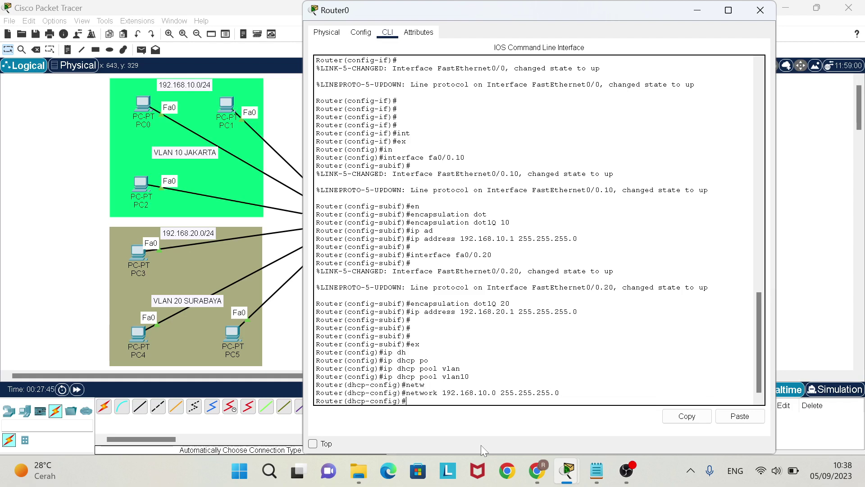
# - Give pool vlan10 default-router 192.168.10.1 and dns-server 8.8.8.8
pyautogui.write('default-r')
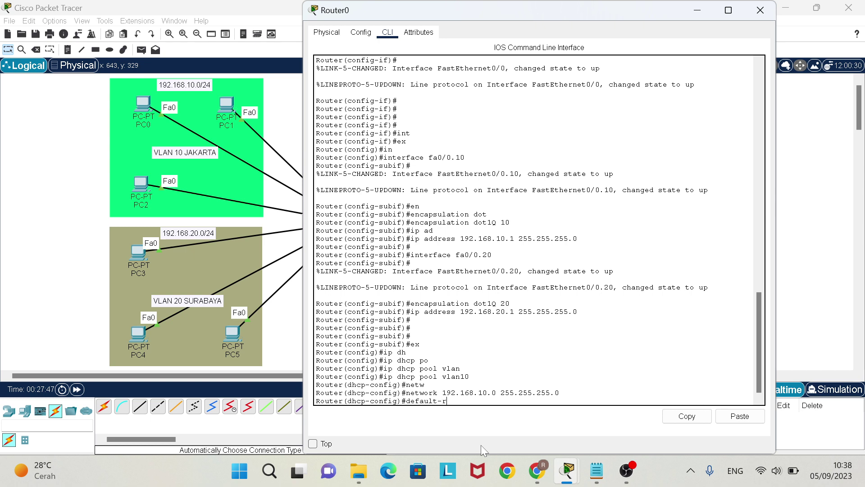
pyautogui.press('Tab')
pyautogui.write('19')
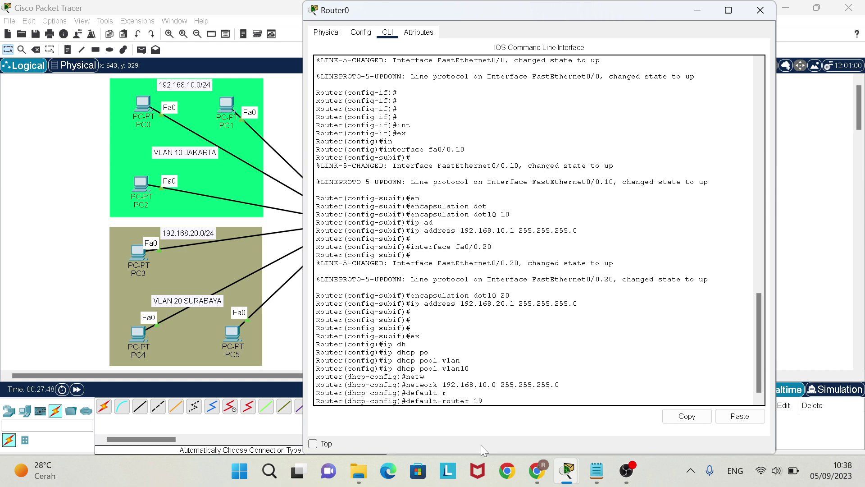
pyautogui.write('2.168.10.1')
pyautogui.click(807, 212)
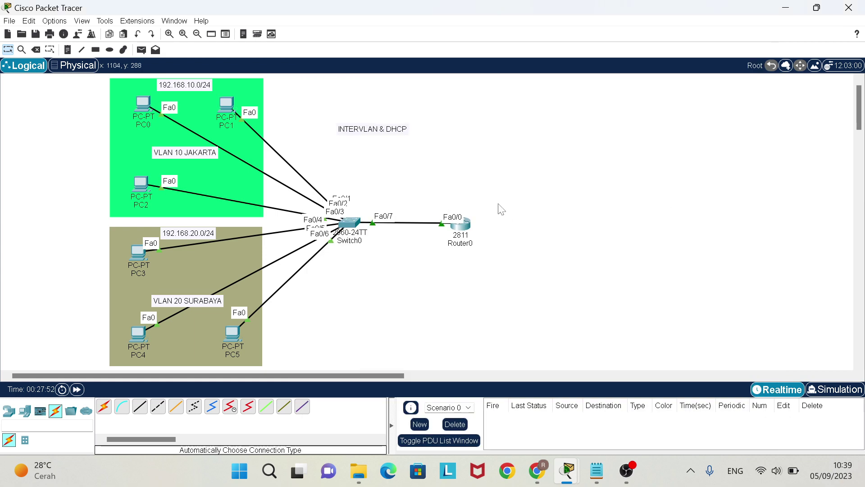
pyautogui.click(472, 226)
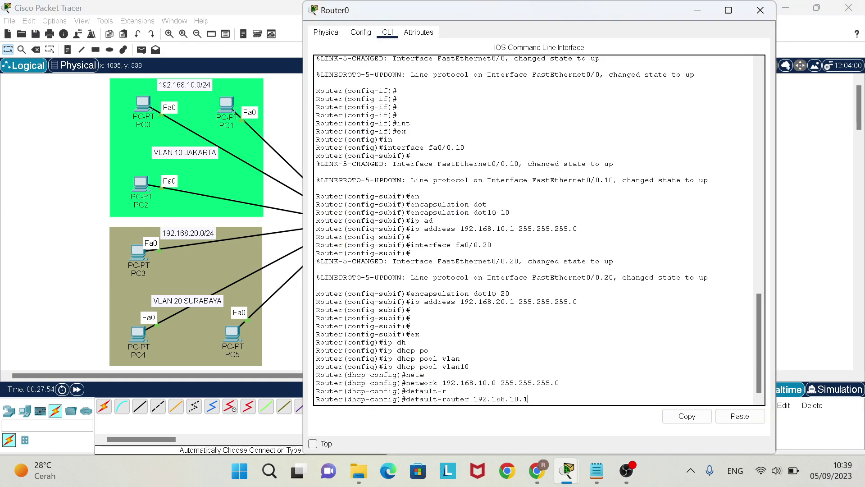
pyautogui.press('Return')
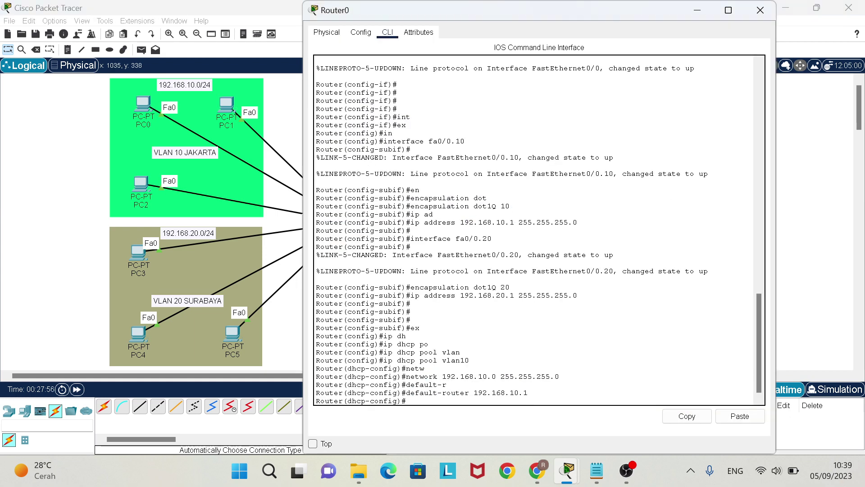
pyautogui.write('dns-serev')
pyautogui.press('BackSpace')
pyautogui.write('ver 8.8.8.')
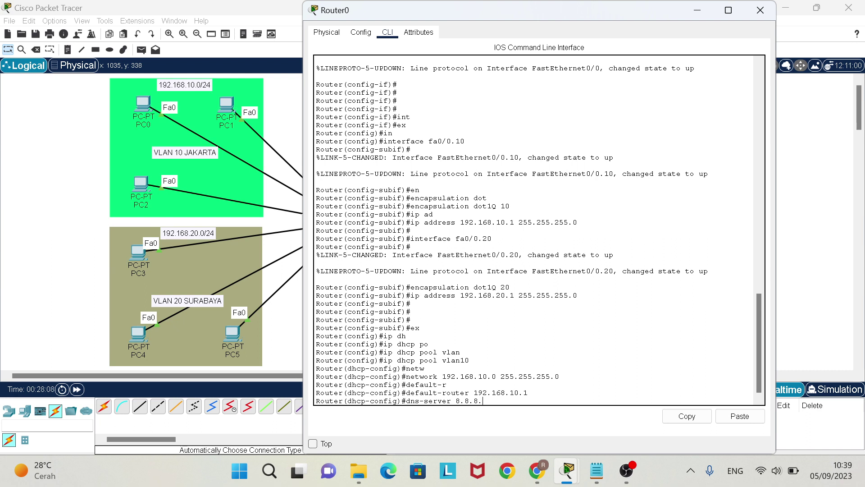
pyautogui.write('8')
pyautogui.press('Return')
pyautogui.press('Return')
pyautogui.press('Up')
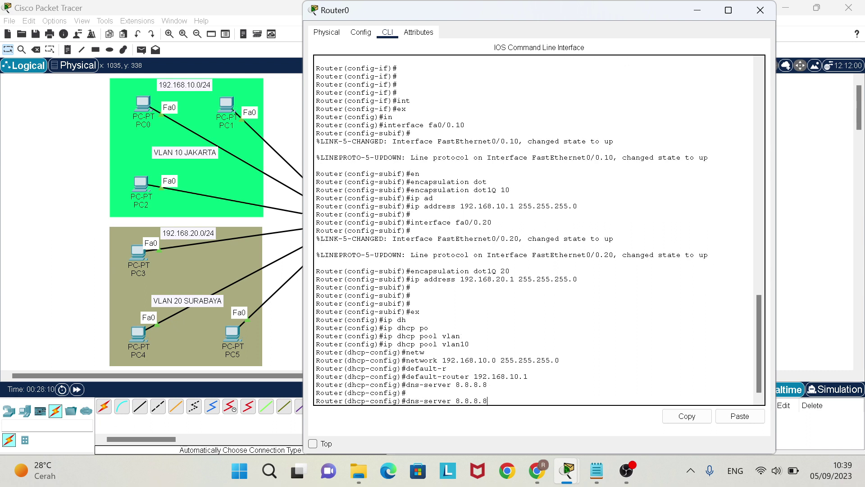
pyautogui.press('Up')
pyautogui.press('Up')
pyautogui.press('Up')
# - Configure pool vlan20 with network 192.168.20.0/24, gateway 192.168.20.1 and DNS 8.8.8.8
pyautogui.press('Return')
pyautogui.press('Up')
pyautogui.press('Up')
pyautogui.press('Up')
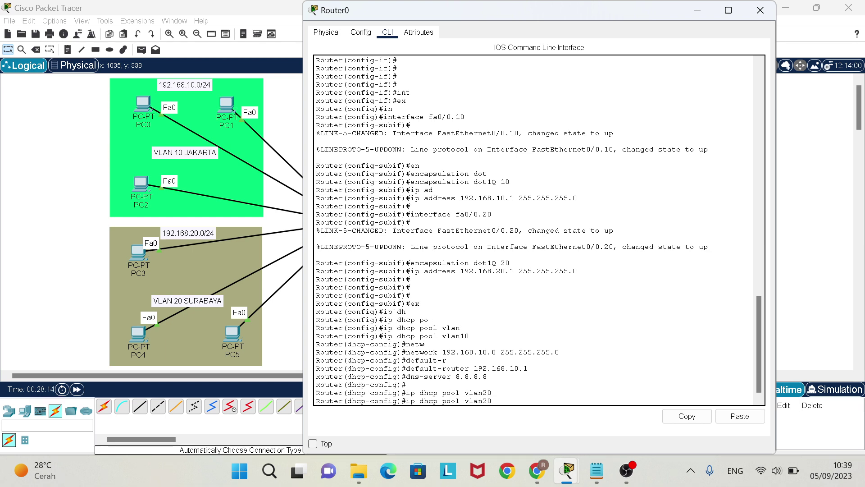
pyautogui.press('Up')
pyautogui.press('Up')
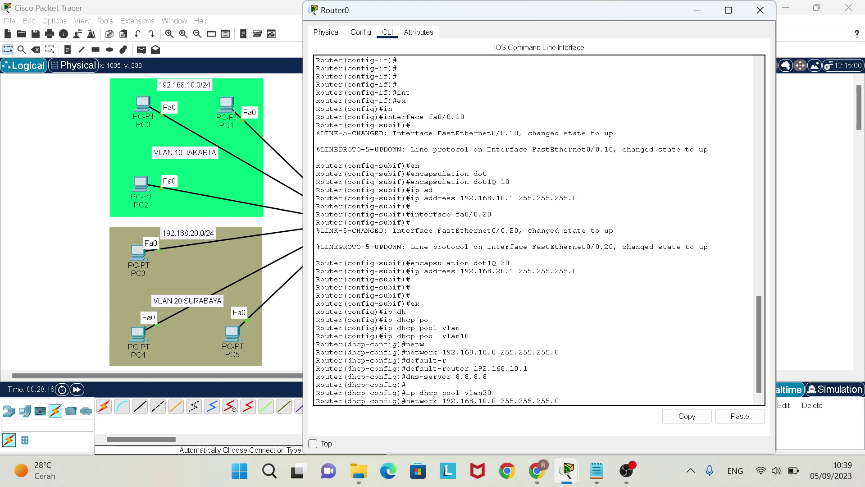
pyautogui.press('Left')
pyautogui.press('Left')
pyautogui.press('Left')
pyautogui.press('Left')
pyautogui.press('Left')
pyautogui.press('Left')
pyautogui.press('Left')
pyautogui.press('Left')
pyautogui.press('Left')
pyautogui.press('Left')
pyautogui.press('Left')
pyautogui.press('Left')
pyautogui.press('Left')
pyautogui.press('Left')
pyautogui.press('Left')
pyautogui.press('Left')
pyautogui.press('Left')
pyautogui.press('BackSpace')
pyautogui.write('2')
pyautogui.press('Return')
pyautogui.press('Up')
pyautogui.press('Up')
pyautogui.press('Up')
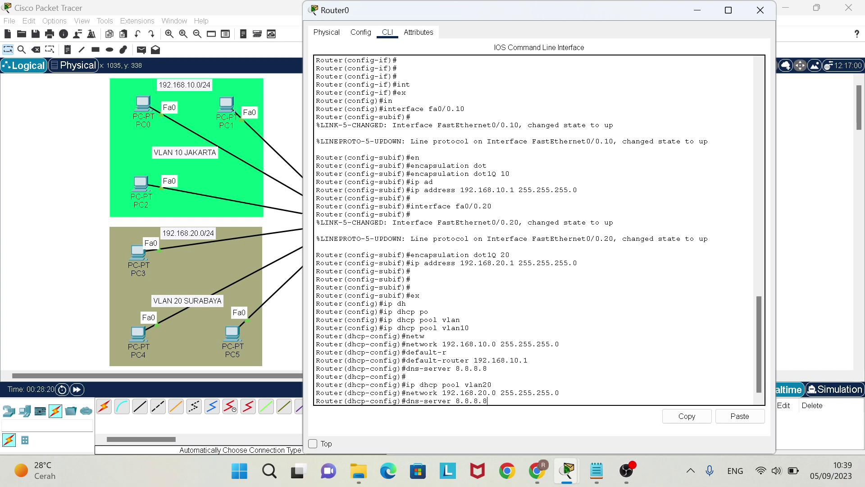
pyautogui.press('Down')
pyautogui.press('Up')
pyautogui.press('Up')
pyautogui.press('Return')
pyautogui.press('Up')
pyautogui.press('Up')
pyautogui.press('Up')
pyautogui.press('Up')
pyautogui.press('Up')
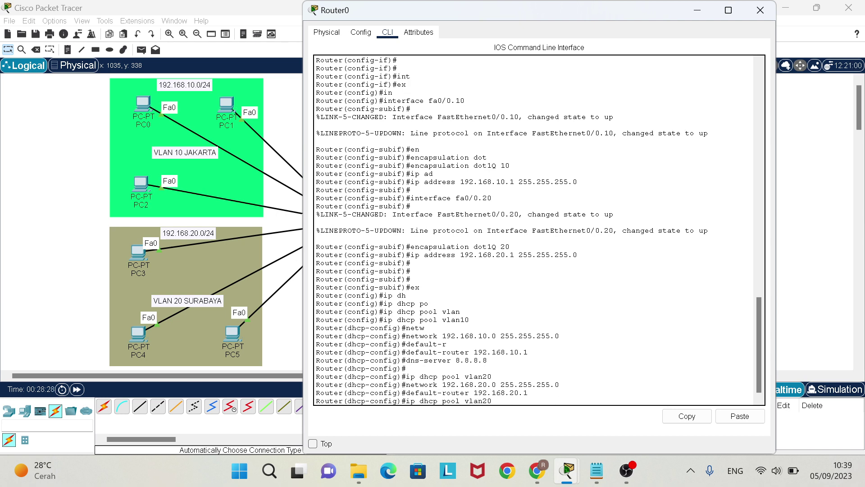
pyautogui.press('Down')
pyautogui.press('Return')
pyautogui.press('Return')
pyautogui.press('Return')
pyautogui.press('Return')
pyautogui.press('Return')
# - Save the configuration with do wr and rename the router to WORLD
pyautogui.write('do')
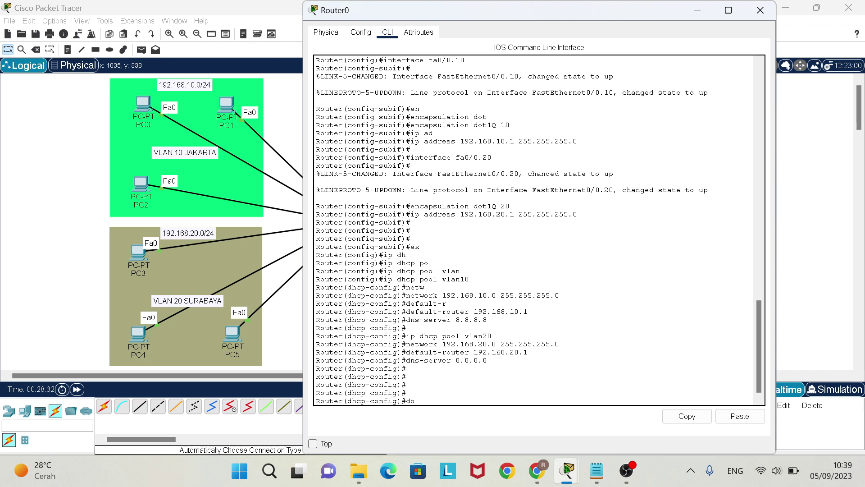
pyautogui.write(' wr')
pyautogui.press('Return')
pyautogui.press('Return')
pyautogui.press('Return')
pyautogui.press('Return')
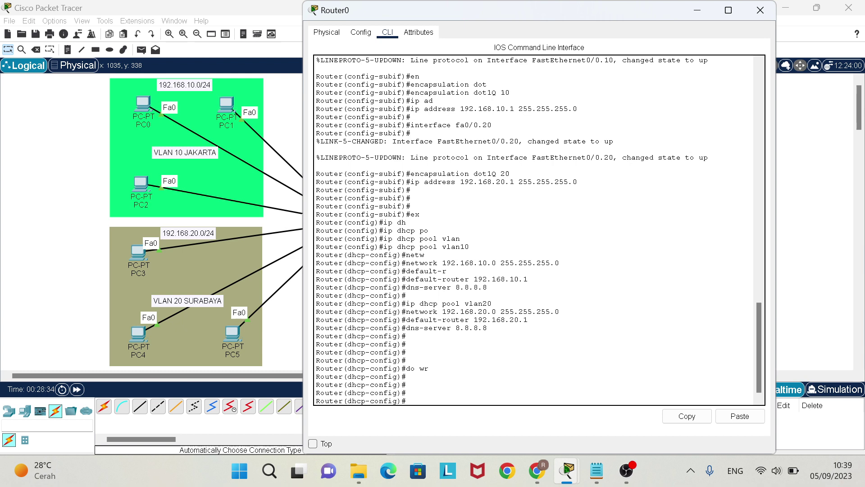
pyautogui.write('ex')
pyautogui.press('Return')
pyautogui.press('Return')
pyautogui.press('Return')
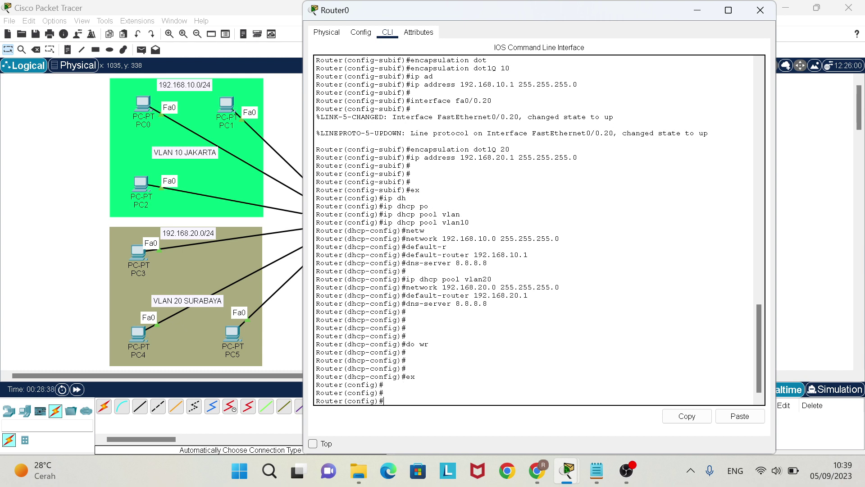
pyautogui.write('ho ')
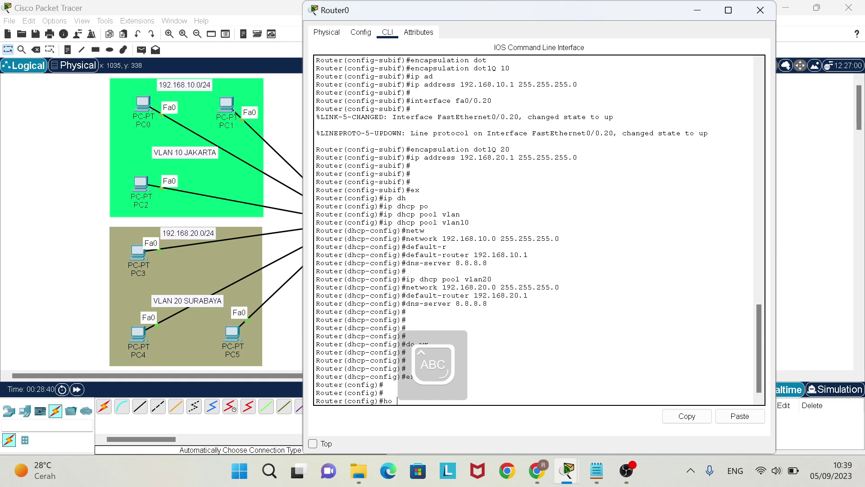
pyautogui.write('WORLD')
pyautogui.press('Return')
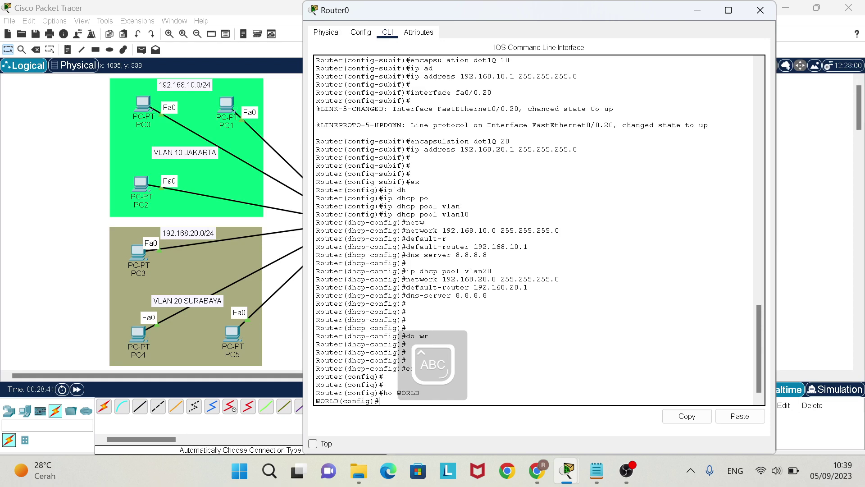
pyautogui.press('capslock')
# - Set PC1's IP configuration to DHCP, receiving 192.168.10.2 with gateway 192.168.10.1
pyautogui.click(769, 12)
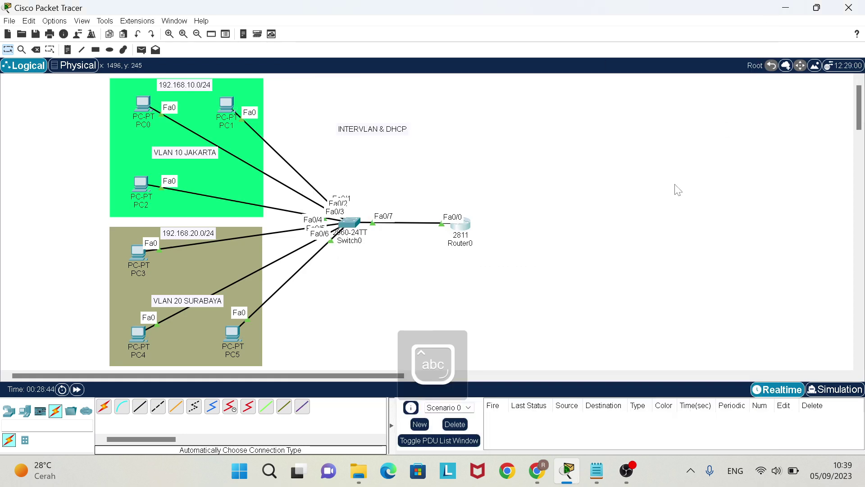
pyautogui.click(228, 106)
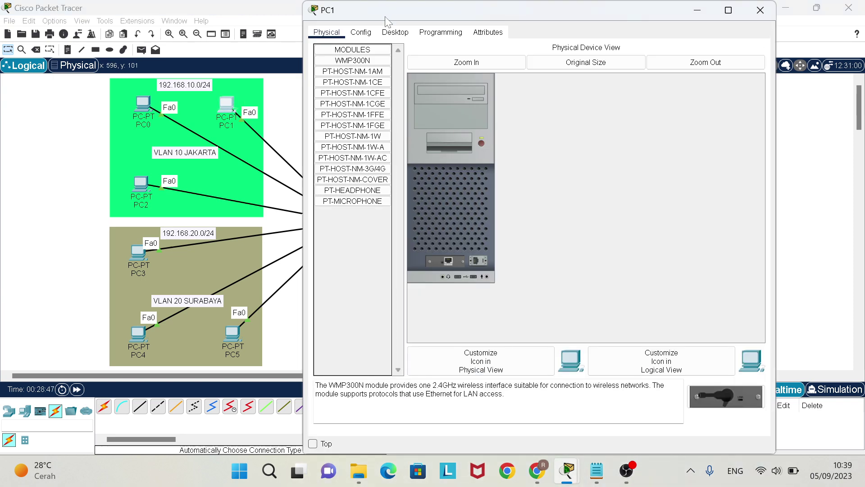
pyautogui.click(395, 32)
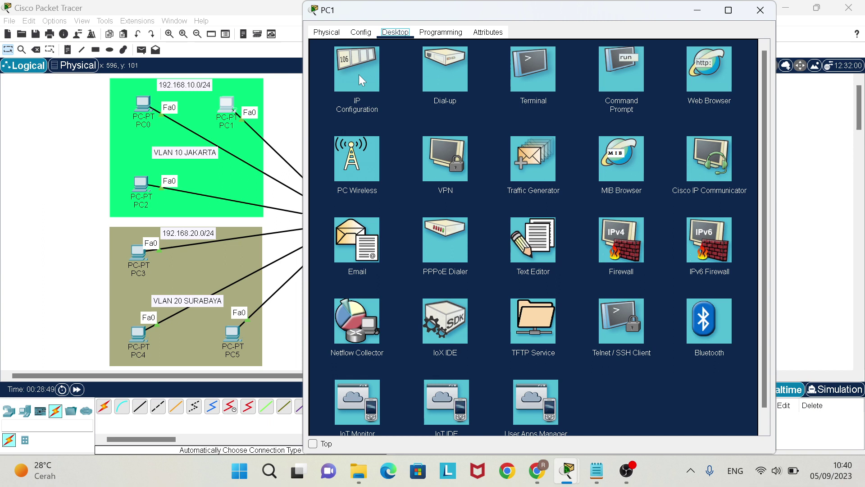
pyautogui.click(359, 76)
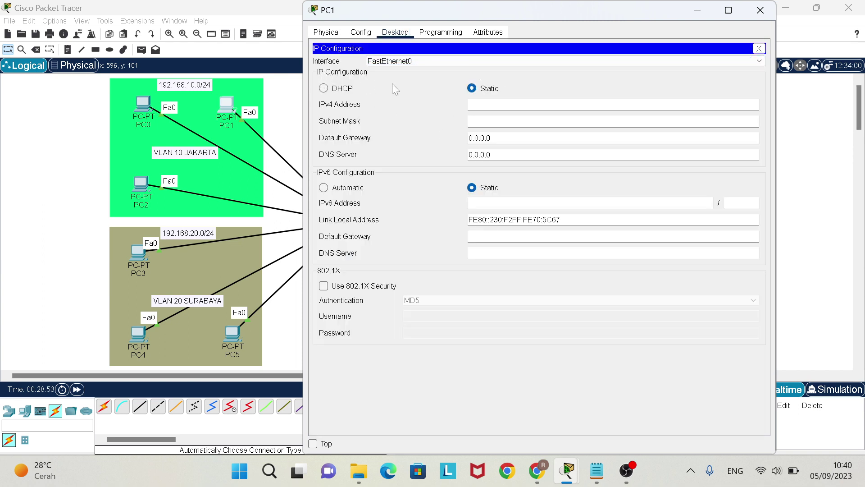
pyautogui.click(487, 92)
pyautogui.write('192.168.10.1')
pyautogui.hotkey('ctrl', 'a')
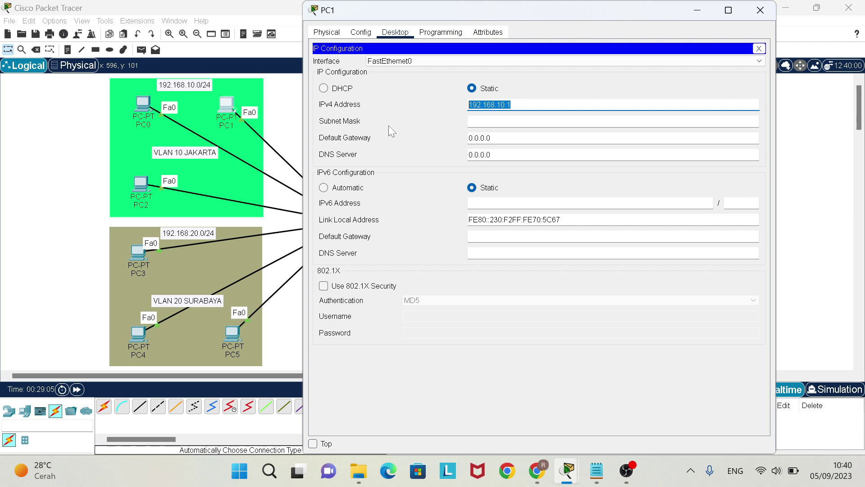
pyautogui.press('BackSpace')
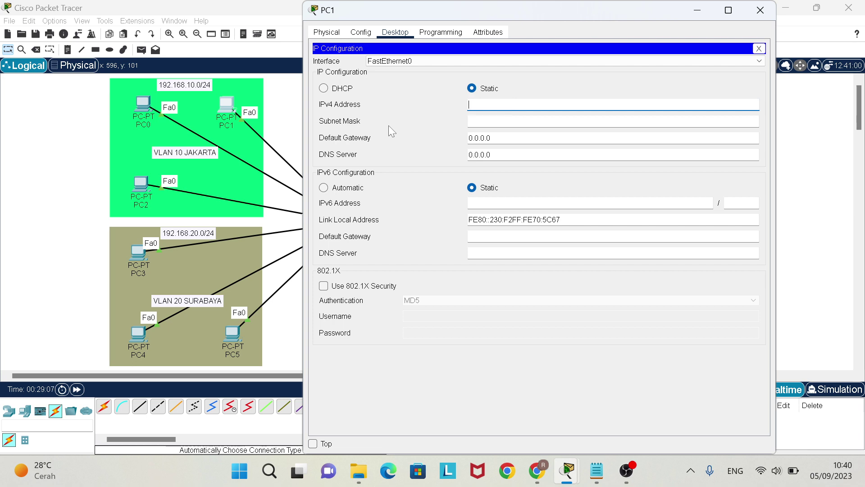
pyautogui.click(324, 89)
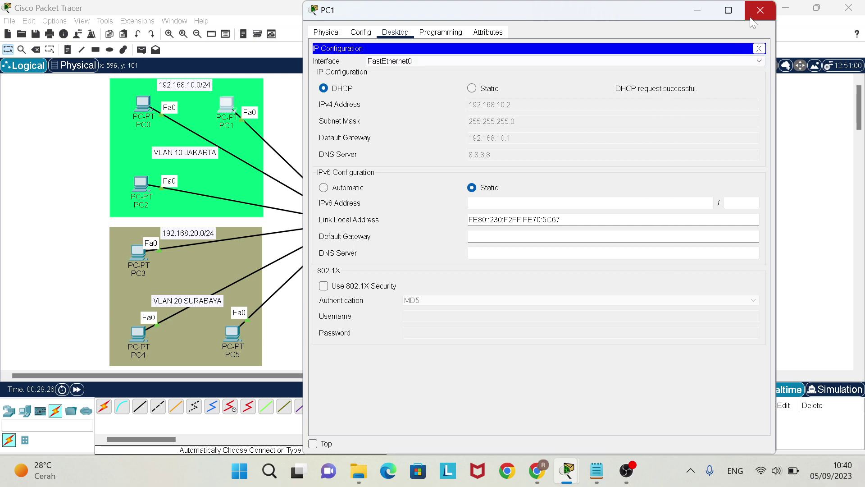
pyautogui.click(760, 10)
# - Switch PC0 and PC2 to DHCP in their IP Configuration
pyautogui.click(146, 108)
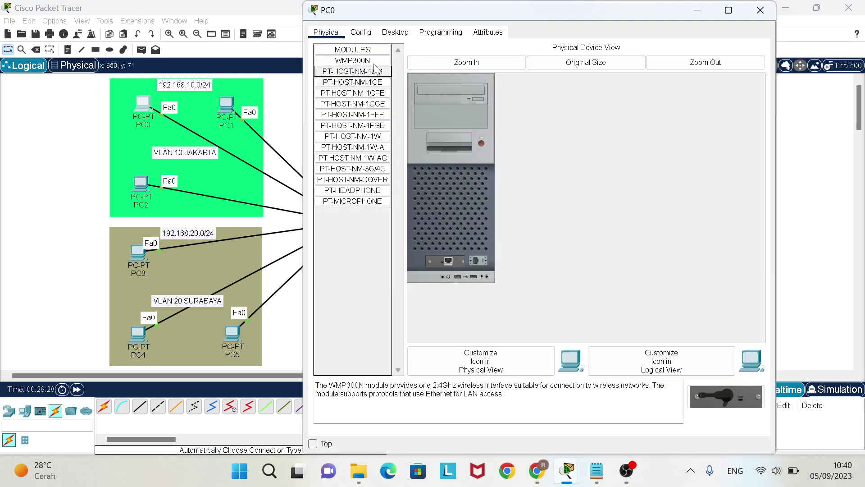
pyautogui.click(401, 36)
pyautogui.click(342, 71)
pyautogui.click(339, 89)
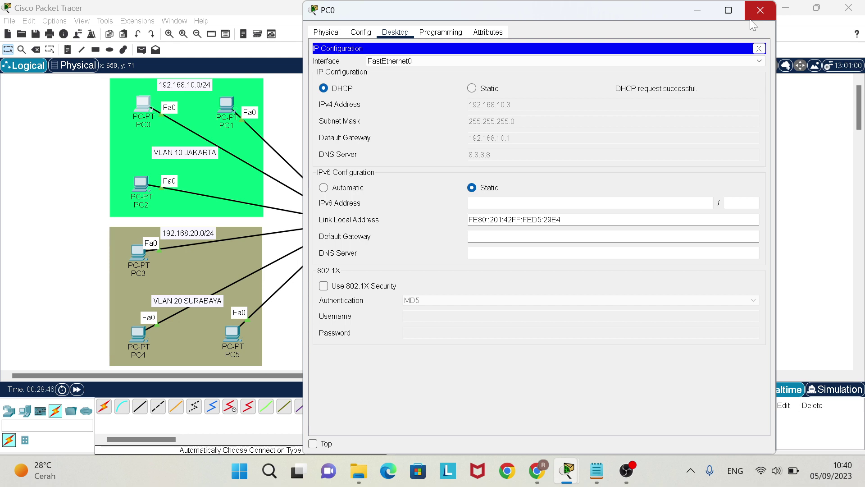
pyautogui.click(759, 13)
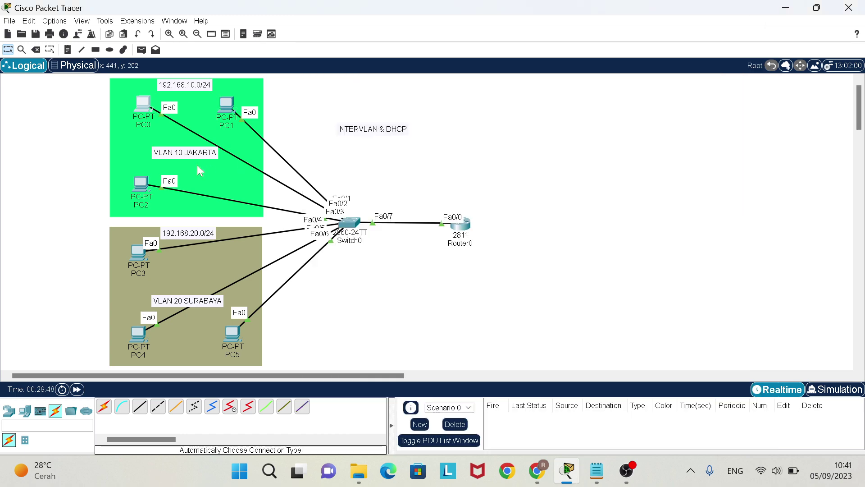
pyautogui.click(141, 183)
pyautogui.click(391, 34)
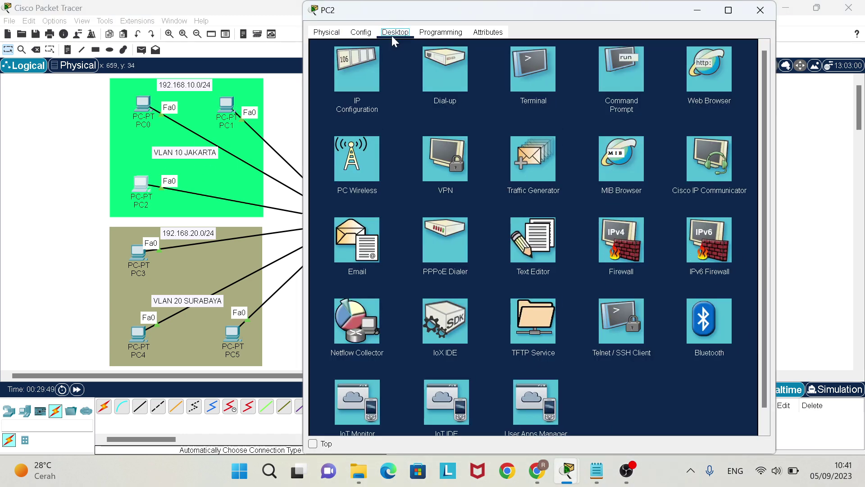
pyautogui.click(369, 78)
pyautogui.click(322, 88)
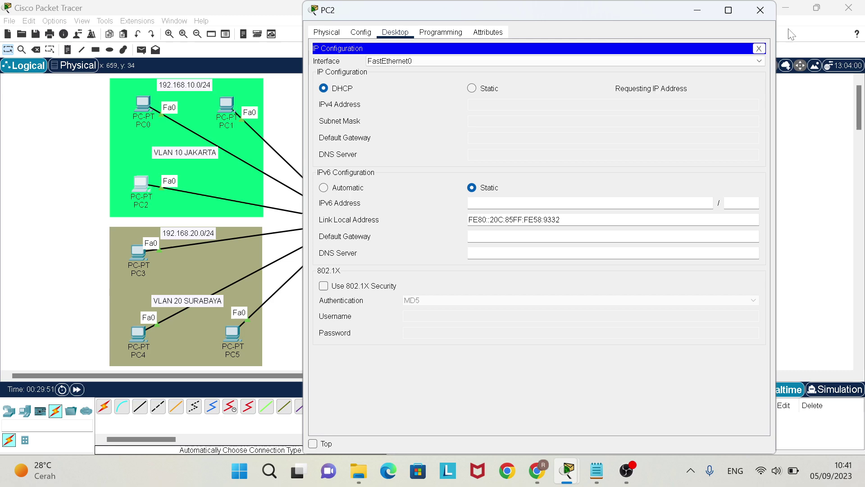
pyautogui.click(759, 12)
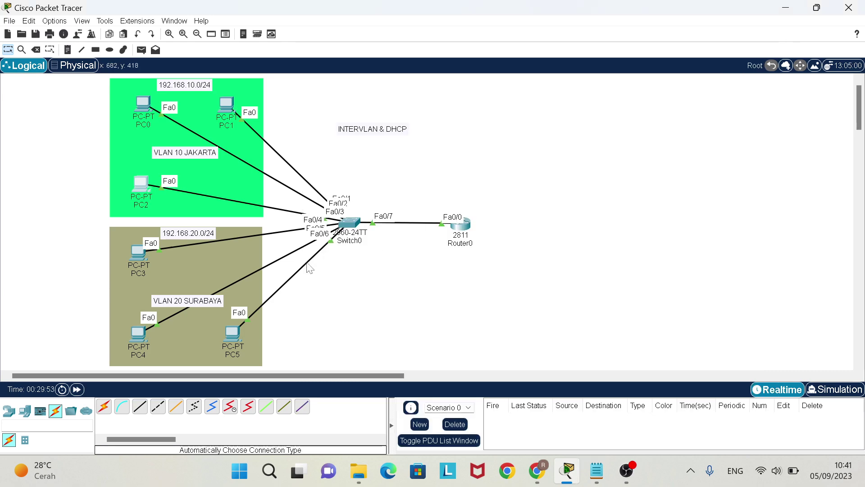
# - Switch PC3, PC4 and PC5 to DHCP, with PC4 and PC5 getting 192.168.20.3 and 192.168.20.4
pyautogui.click(139, 255)
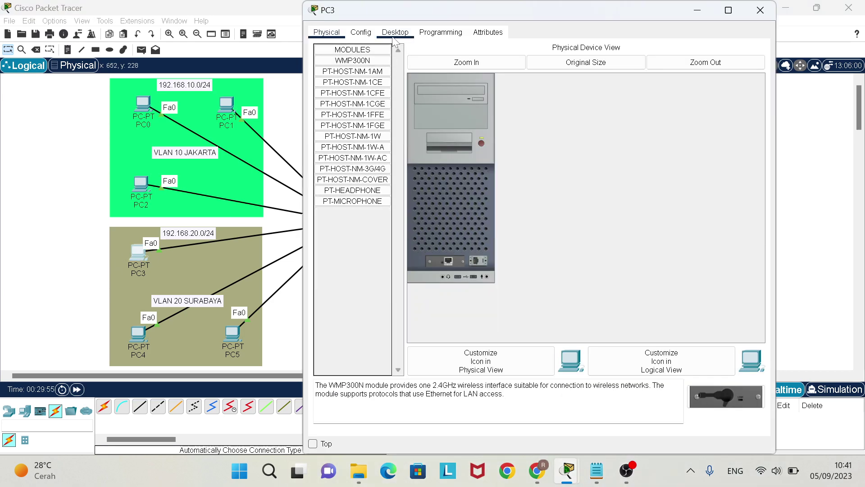
pyautogui.click(395, 32)
pyautogui.click(356, 75)
pyautogui.click(345, 89)
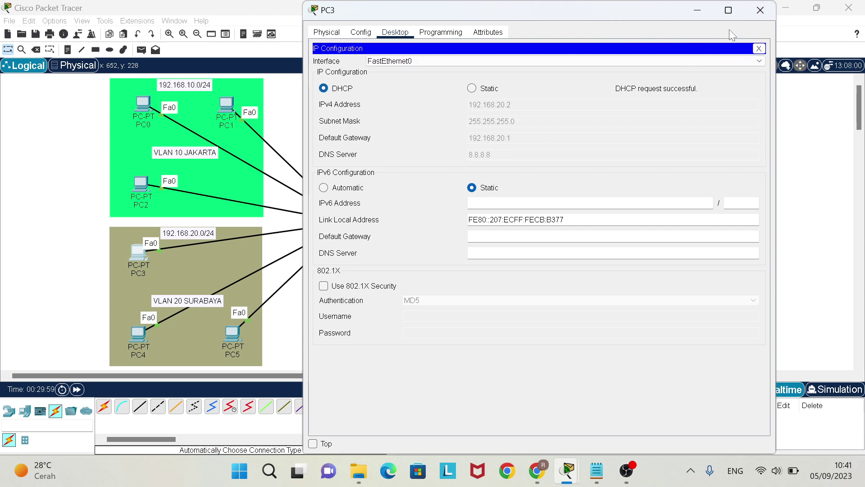
pyautogui.click(760, 10)
pyautogui.click(138, 334)
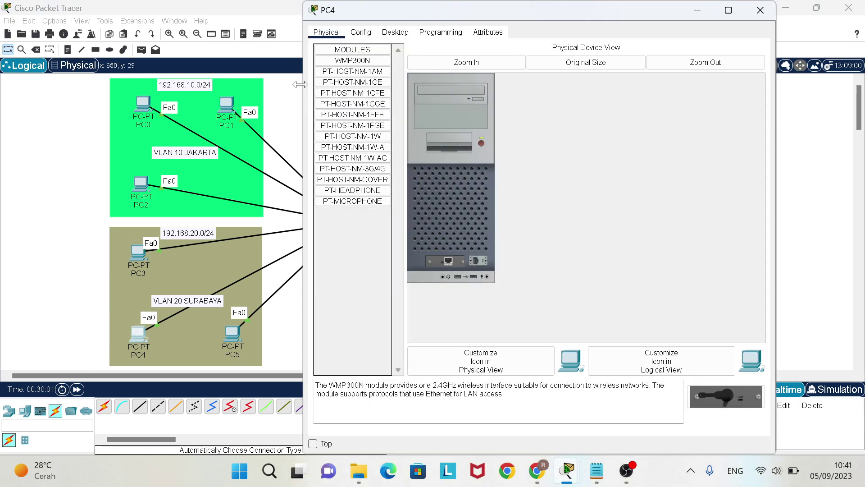
pyautogui.click(393, 32)
pyautogui.click(349, 74)
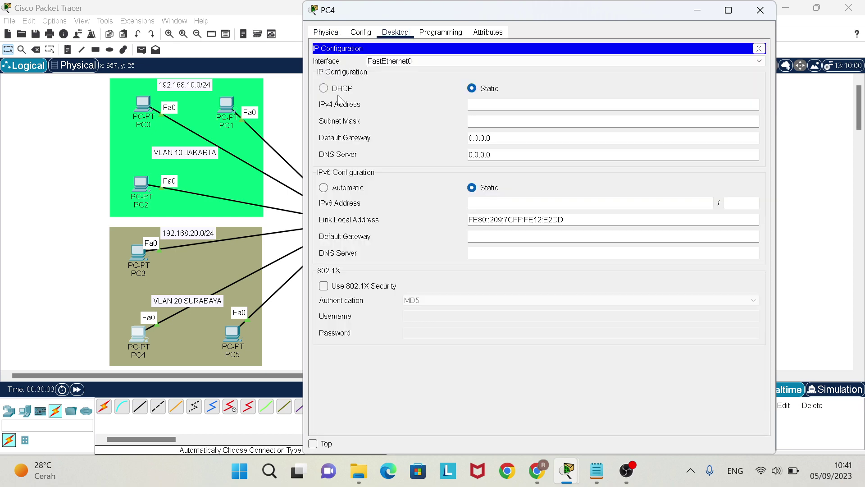
pyautogui.click(340, 89)
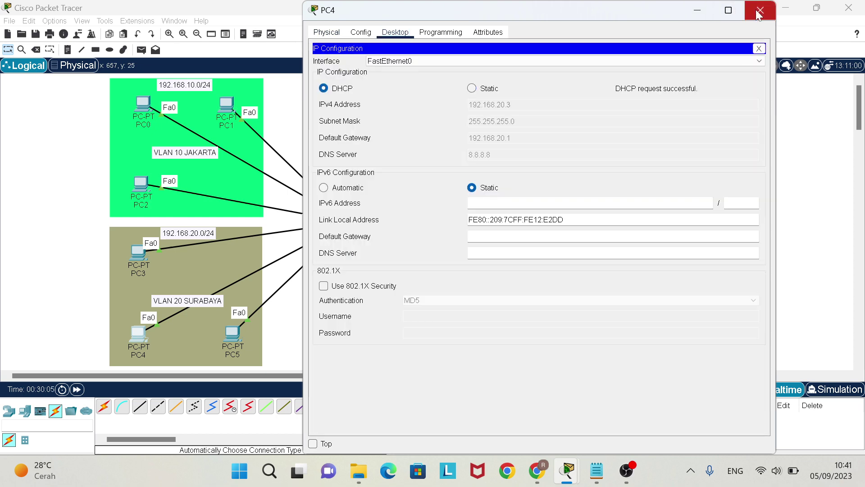
pyautogui.click(759, 10)
pyautogui.click(231, 333)
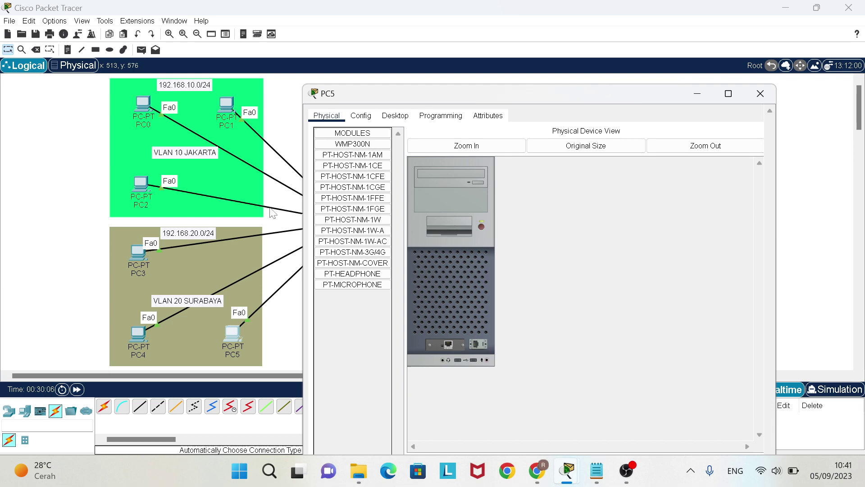
pyautogui.click(395, 32)
pyautogui.click(350, 63)
pyautogui.click(341, 88)
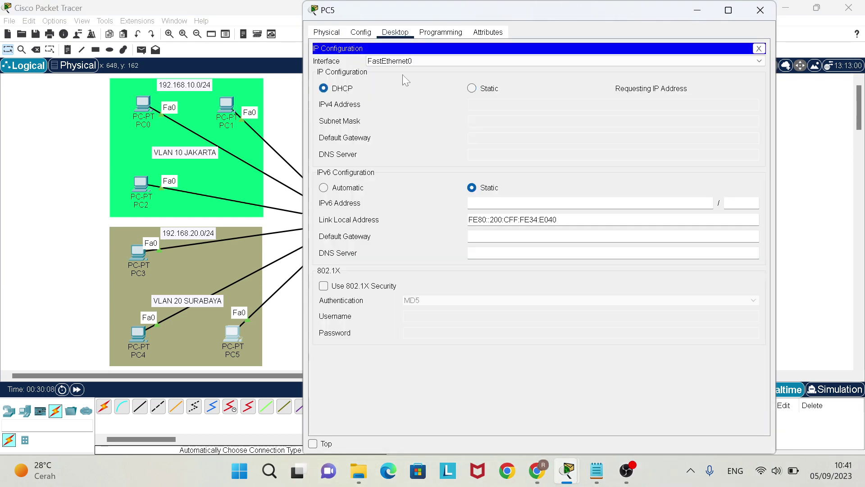
pyautogui.click(770, 13)
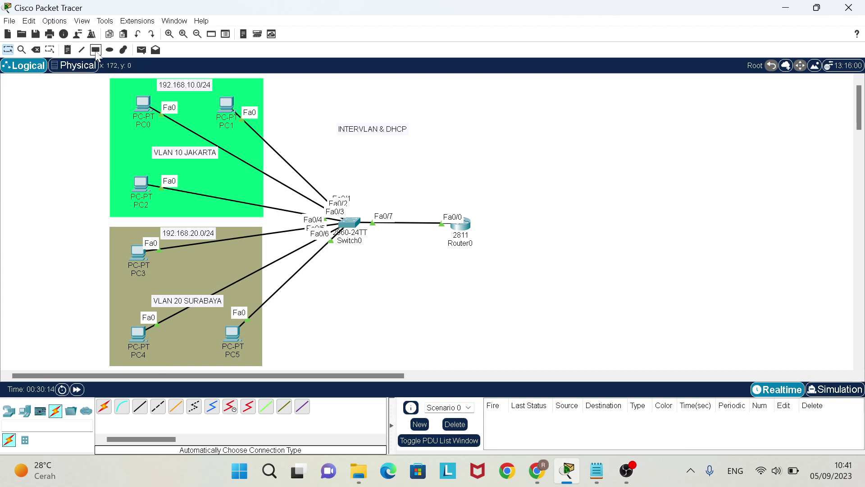
# - Send a simple PDU ping from PC1 to PC5, re-firing it until successful
pyautogui.click(141, 50)
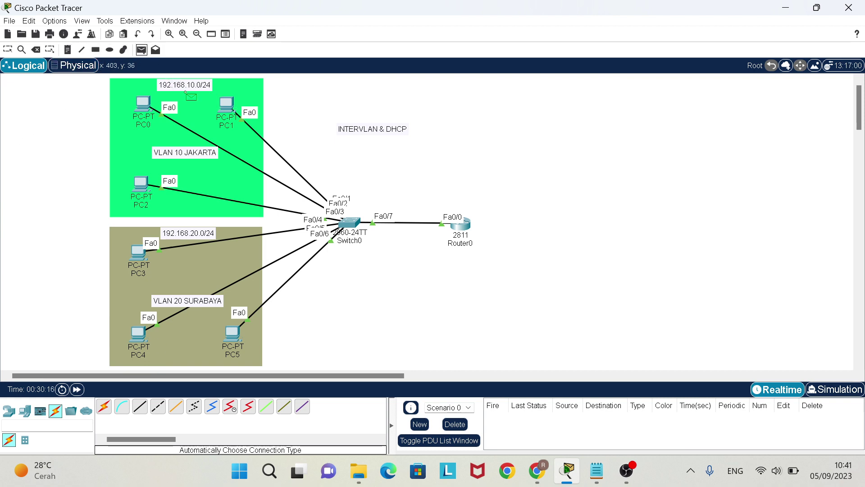
pyautogui.click(227, 105)
pyautogui.click(233, 333)
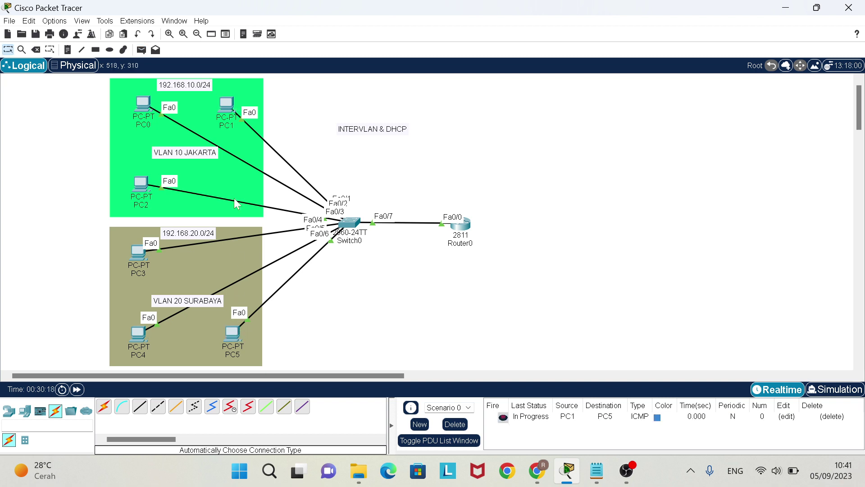
pyautogui.click(503, 417)
# - Ping PC4 from PC0 with a simple PDU, re-firing the failed attempt
pyautogui.click(141, 49)
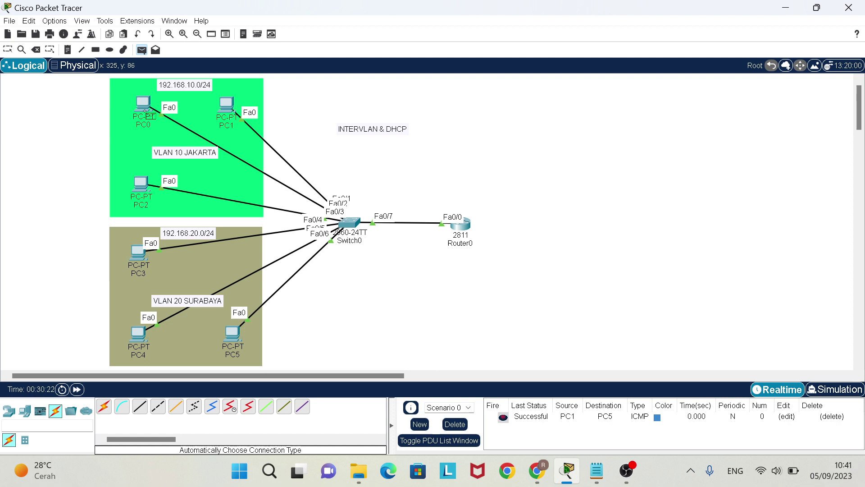
pyautogui.click(145, 107)
pyautogui.click(138, 334)
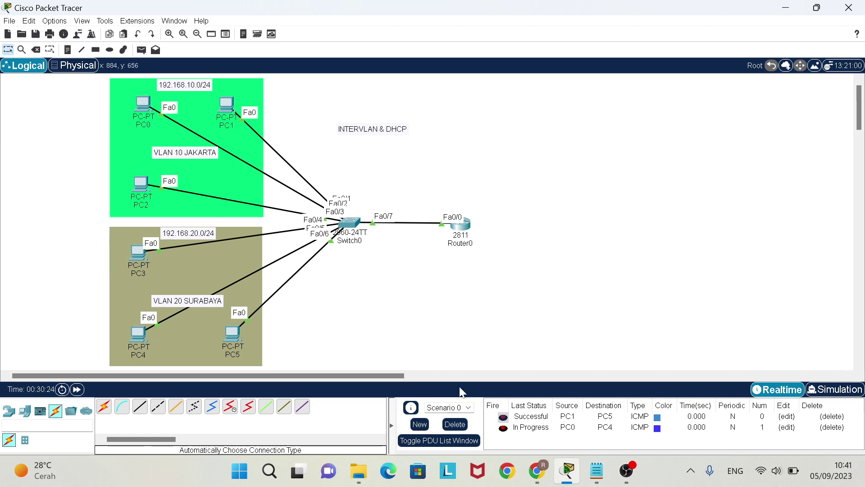
pyautogui.click(503, 427)
# - Ping PC3 from PC2 with a simple PDU, re-firing it until successful
pyautogui.click(141, 50)
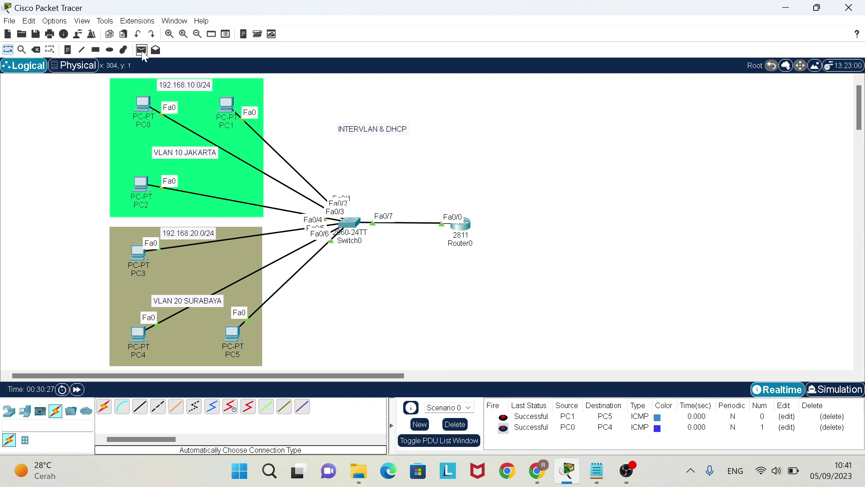
pyautogui.click(144, 182)
pyautogui.click(142, 248)
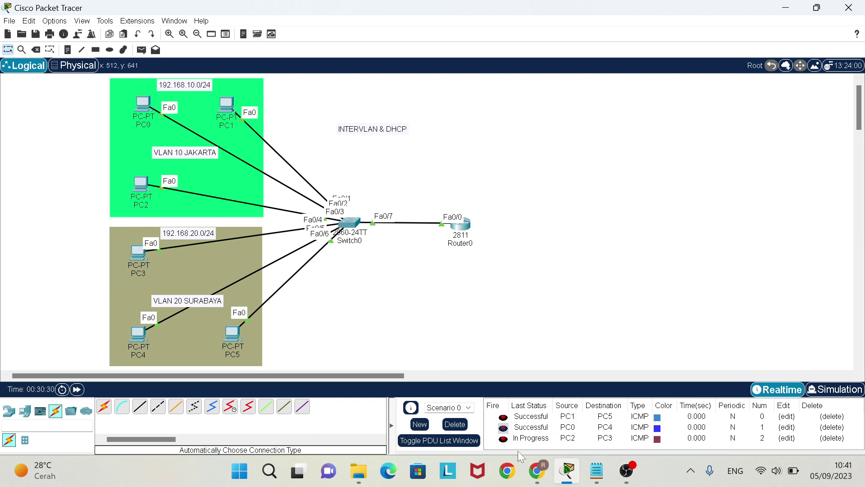
pyautogui.click(503, 438)
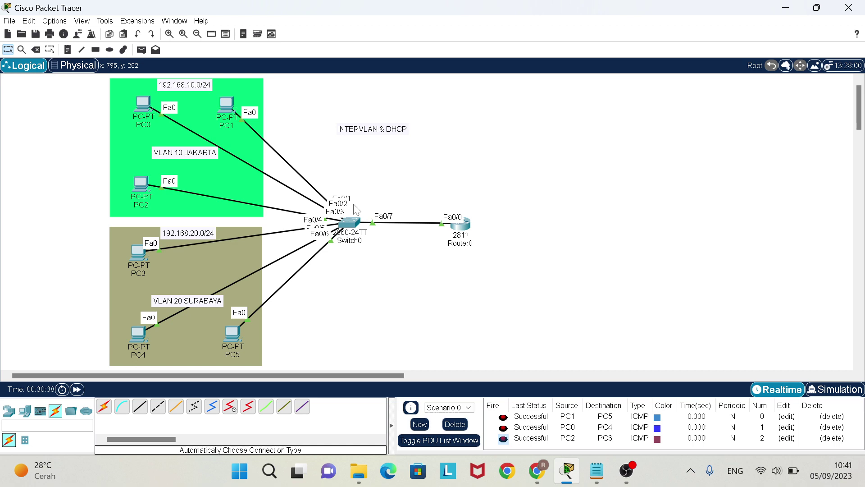
# - In Switch0's CLI, leave interface mode and select the interface range fa0/1-3
pyautogui.click(350, 222)
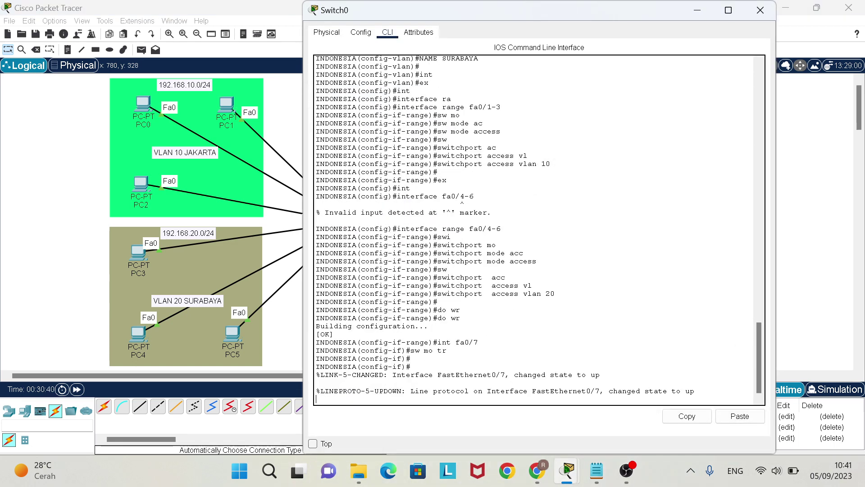
pyautogui.press('Return')
pyautogui.press('Return')
pyautogui.press('Return')
pyautogui.press('Return')
pyautogui.press('Return')
pyautogui.press('Return')
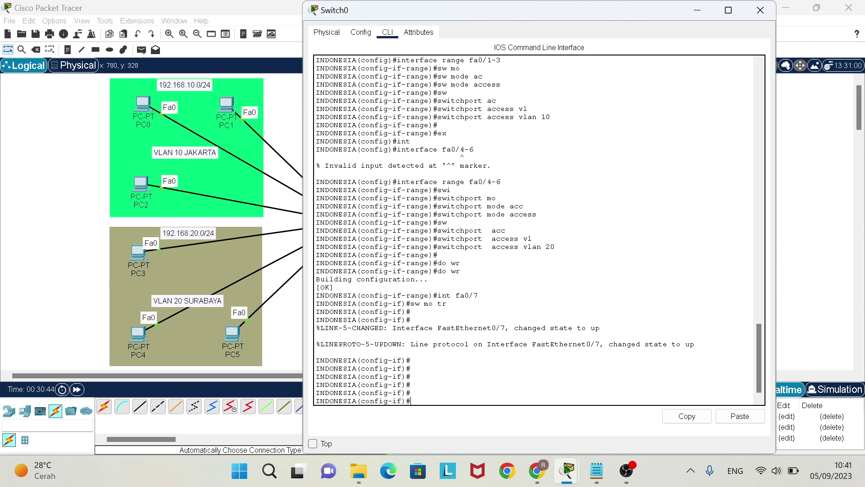
pyautogui.write('int')
pyautogui.press('BackSpace')
pyautogui.press('BackSpace')
pyautogui.press('BackSpace')
pyautogui.write('exit')
pyautogui.press('Return')
pyautogui.write('in')
pyautogui.press('Tab')
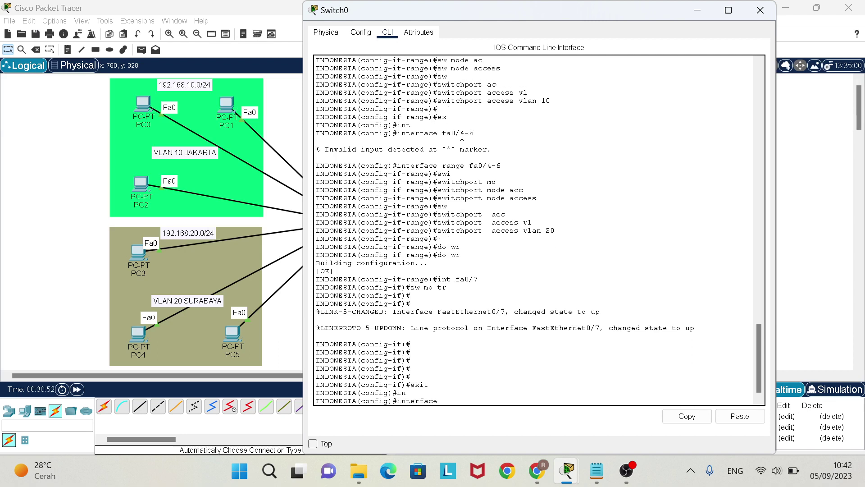
pyautogui.write('fa0')
pyautogui.press('BackSpace')
pyautogui.press('BackSpace')
pyautogui.press('BackSpace')
pyautogui.write('r')
pyautogui.press('Tab')
pyautogui.write('fa0')
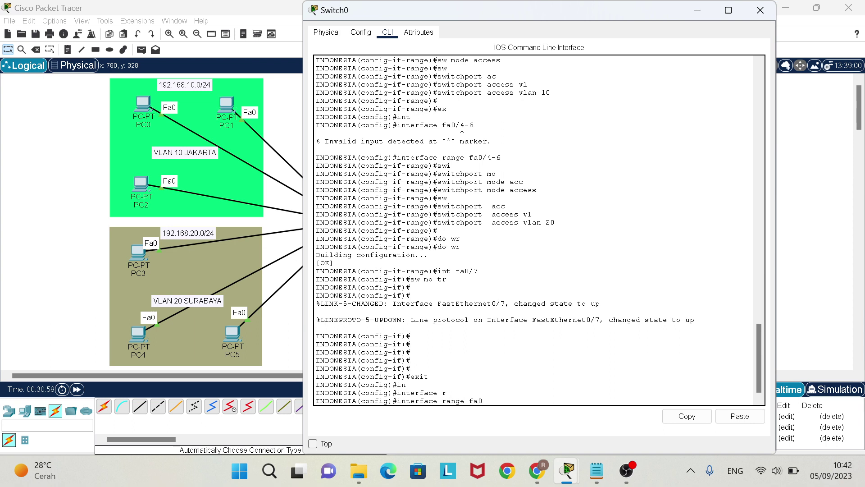
pyautogui.write('/1-3')
pyautogui.press('Return')
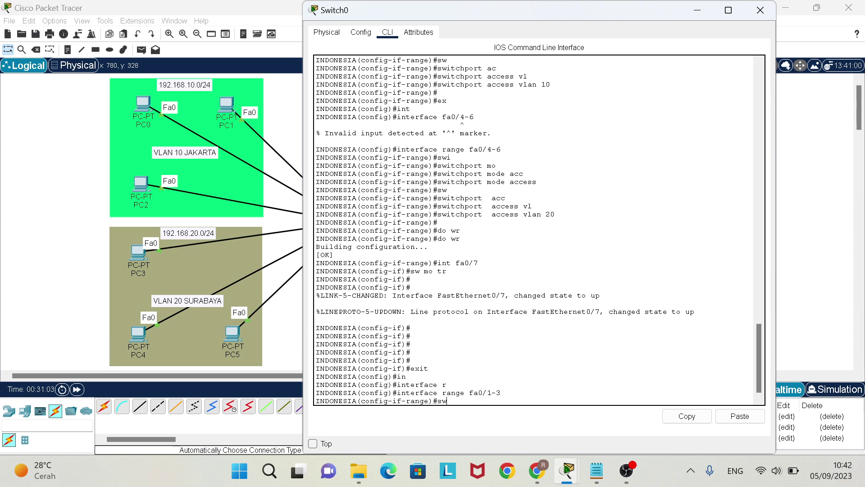
# - Enable switchport port-security on ports fa0/1-3
pyautogui.write('sw')
pyautogui.press('Tab')
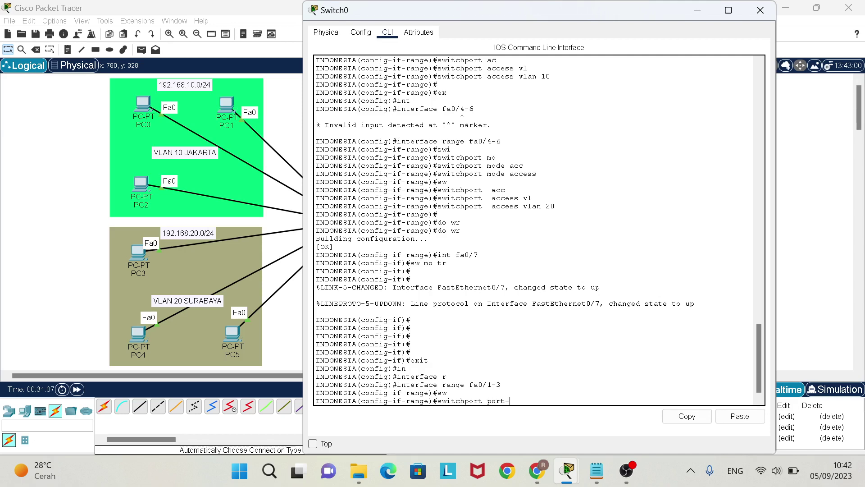
pyautogui.write('port-sec')
pyautogui.press('Tab')
pyautogui.press('Return')
# - Make learned MAC addresses sticky on ports fa0/1-3
pyautogui.press('Up')
pyautogui.press('Up')
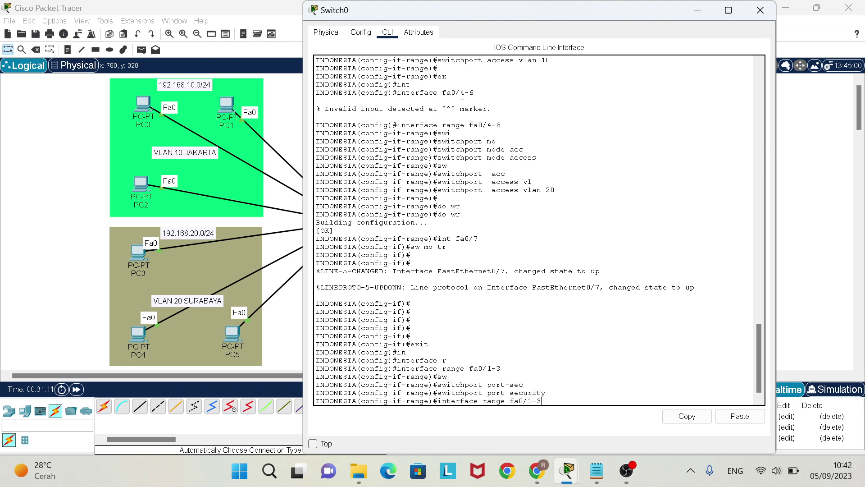
pyautogui.press('Down')
pyautogui.write('mac')
pyautogui.press('Tab')
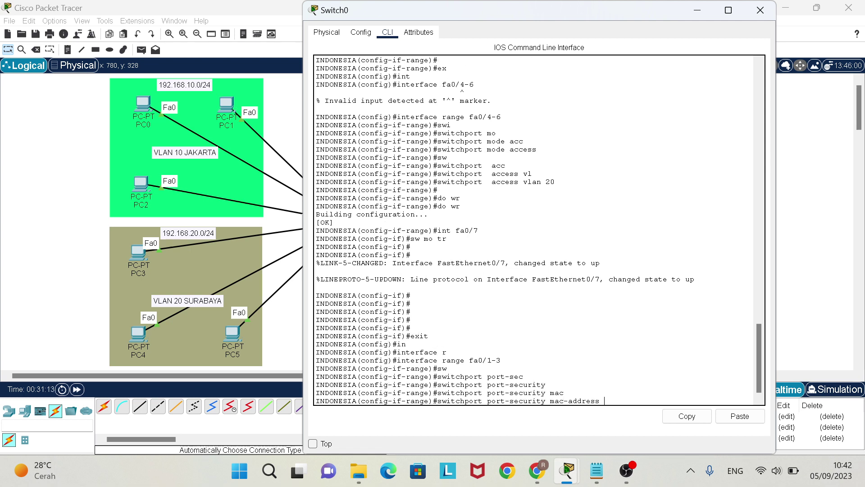
pyautogui.write('st')
pyautogui.press('Tab')
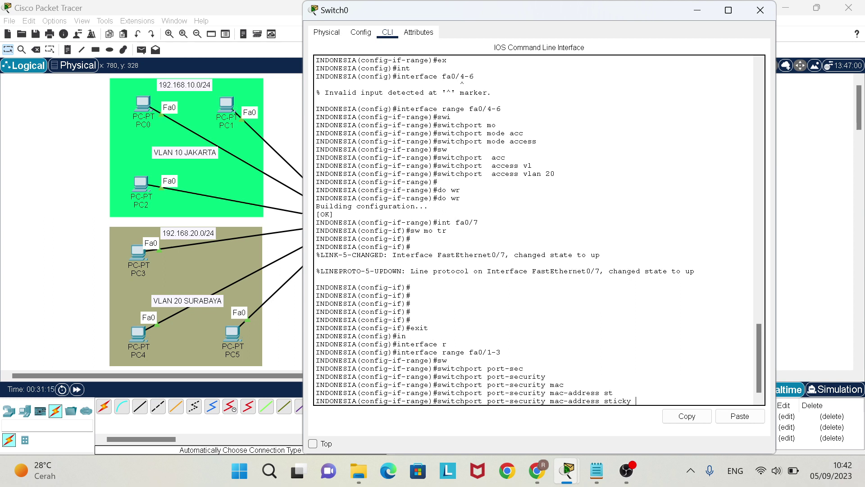
pyautogui.press('Return')
# - Enter the port-security violation restrict command for fa0/1-3
pyautogui.press('Up')
pyautogui.press('Up')
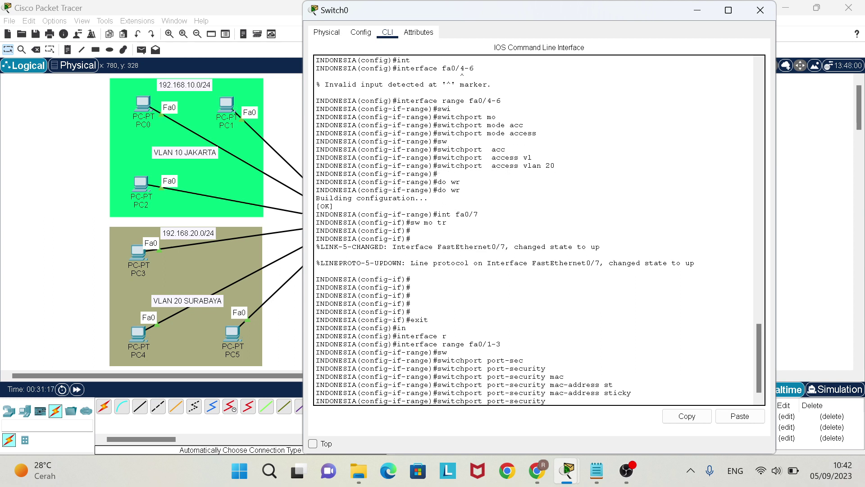
pyautogui.write('vio')
pyautogui.press('Tab')
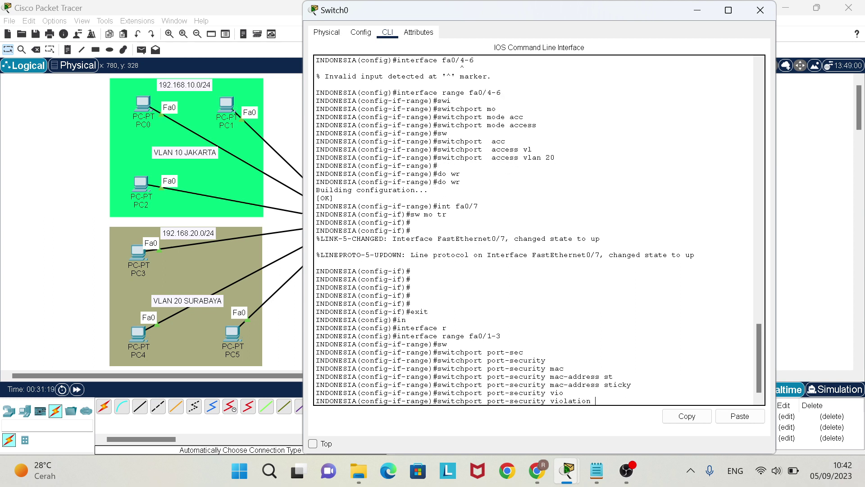
pyautogui.write('restri')
# - Apply violation restrict, then select the interface range fa0/4-6
pyautogui.press('Return')
pyautogui.press('Return')
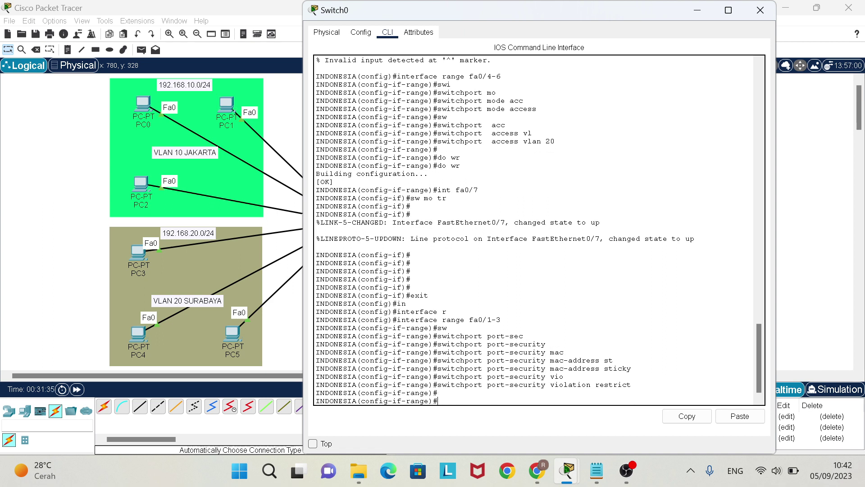
pyautogui.press('Up')
pyautogui.press('Up')
# - Enable port security with sticky MAC learning on ports fa0/4-6
pyautogui.press('Up')
pyautogui.press('Up')
pyautogui.press('Up')
pyautogui.press('Up')
pyautogui.press('Up')
pyautogui.press('Up')
pyautogui.press('Up')
pyautogui.press('Down')
pyautogui.press('Left')
pyautogui.press('BackSpace')
pyautogui.write('4-6')
pyautogui.press('Return')
pyautogui.press('Up')
pyautogui.press('Up')
pyautogui.press('Up')
pyautogui.press('Up')
pyautogui.press('Up')
pyautogui.press('Up')
pyautogui.press('Up')
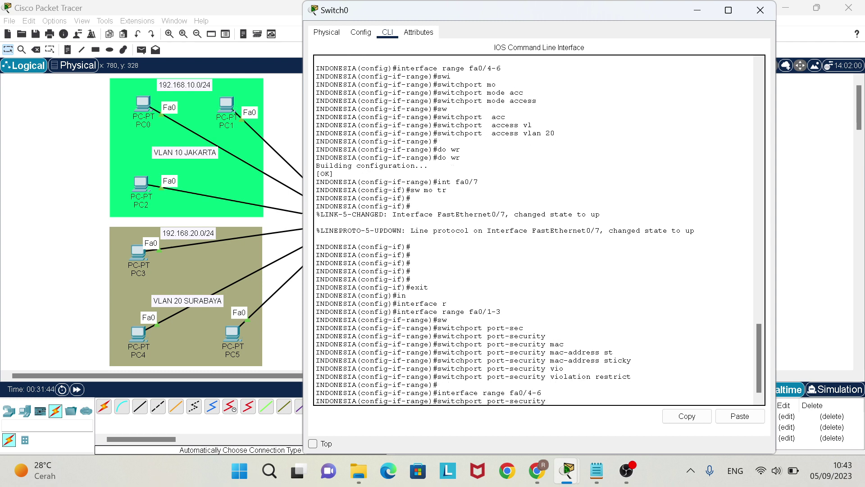
pyautogui.press('Return')
pyautogui.press('Up')
pyautogui.press('Up')
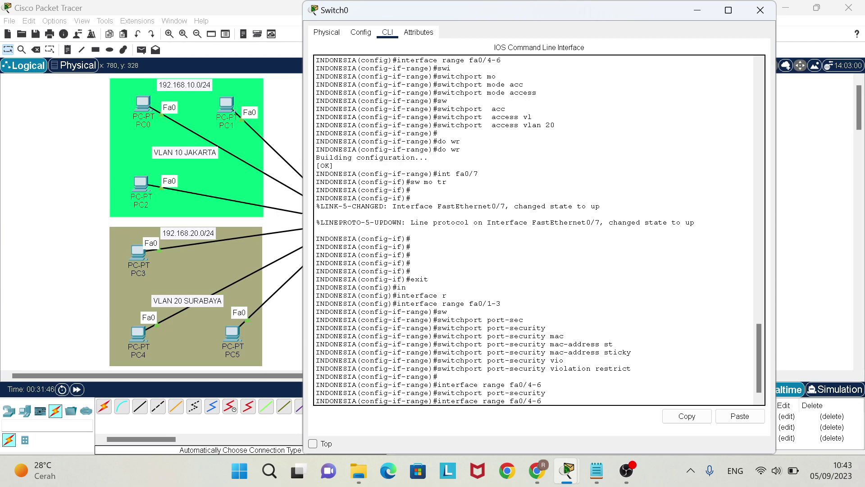
pyautogui.press('Up')
pyautogui.press('Up')
pyautogui.press('Up')
pyautogui.press('Up')
pyautogui.press('Up')
pyautogui.press('Up')
pyautogui.press('Down')
pyautogui.press('Down')
pyautogui.press('Down')
pyautogui.press('Return')
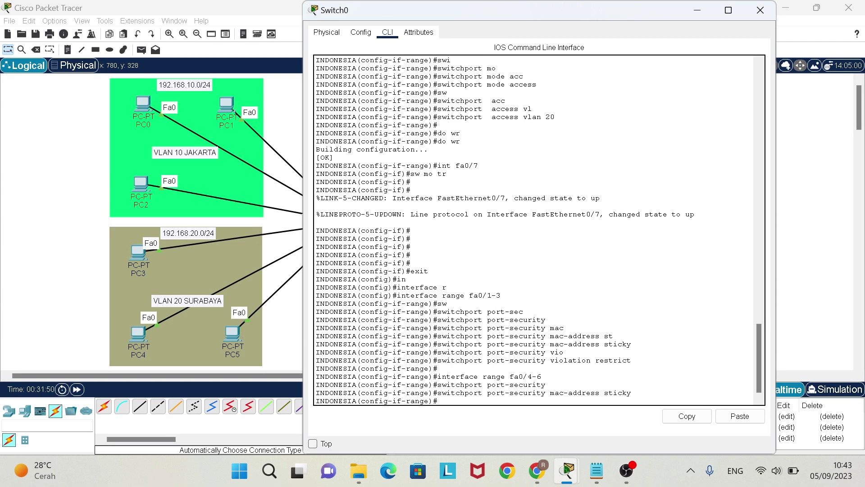
# - Set the violation mode to protect on fa0/4-6, then begin changing the range to fa0/1-6
pyautogui.press('Up')
pyautogui.press('Up')
pyautogui.press('Down')
pyautogui.press('Down')
pyautogui.press('Up')
pyautogui.press('Up')
pyautogui.press('Up')
pyautogui.press('Down')
pyautogui.press('Down')
pyautogui.press('Up')
pyautogui.press('Up')
pyautogui.press('Down')
pyautogui.press('Down')
pyautogui.press('Up')
pyautogui.press('Up')
pyautogui.press('Up')
pyautogui.press('Up')
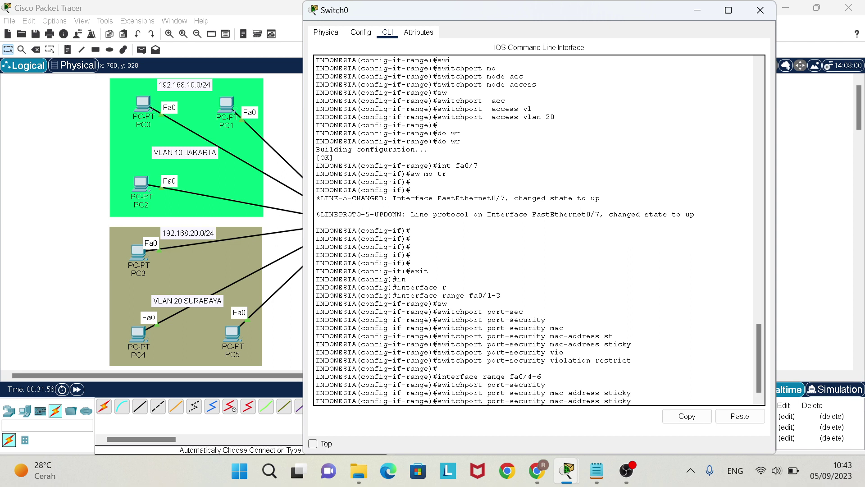
pyautogui.press('Down')
pyautogui.press('BackSpace')
pyautogui.press('BackSpace')
pyautogui.press('BackSpace')
pyautogui.press('BackSpace')
pyautogui.press('BackSpace')
pyautogui.press('BackSpace')
pyautogui.press('BackSpace')
pyautogui.write('prote')
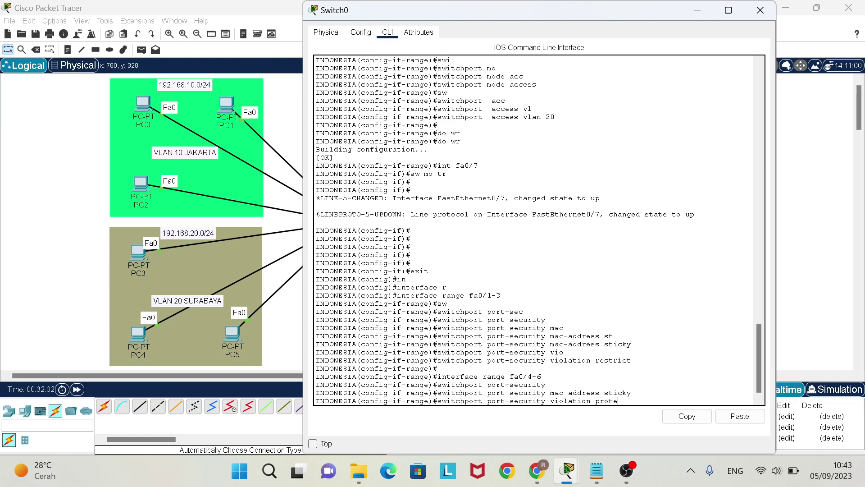
pyautogui.write('ct')
pyautogui.press('Return')
pyautogui.press('Return')
pyautogui.press('Return')
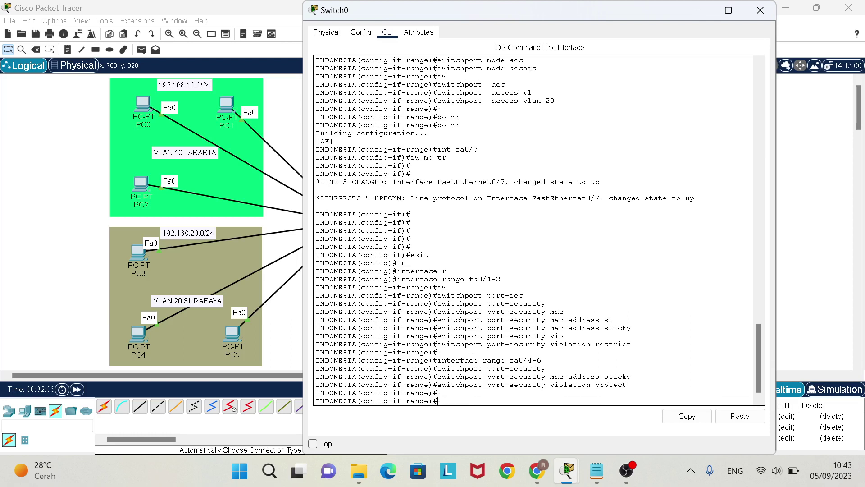
pyautogui.press('Up')
pyautogui.press('Up')
pyautogui.press('Up')
pyautogui.press('Up')
pyautogui.press('Up')
pyautogui.press('Up')
pyautogui.press('Up')
pyautogui.press('Up')
pyautogui.press('Up')
pyautogui.press('Up')
pyautogui.press('Up')
pyautogui.press('Up')
pyautogui.press('Up')
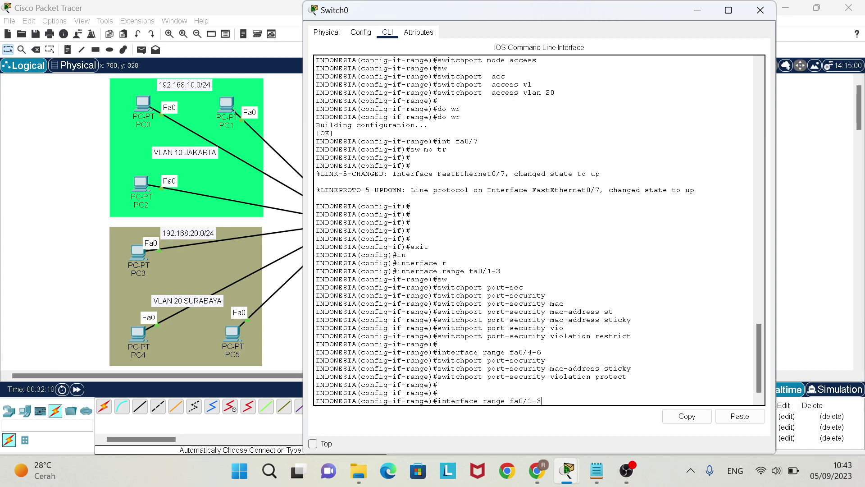
pyautogui.press('BackSpace')
# - Select ports fa0/1-6 and enable spanning-tree portfast on them
pyautogui.write('6')
pyautogui.press('Return')
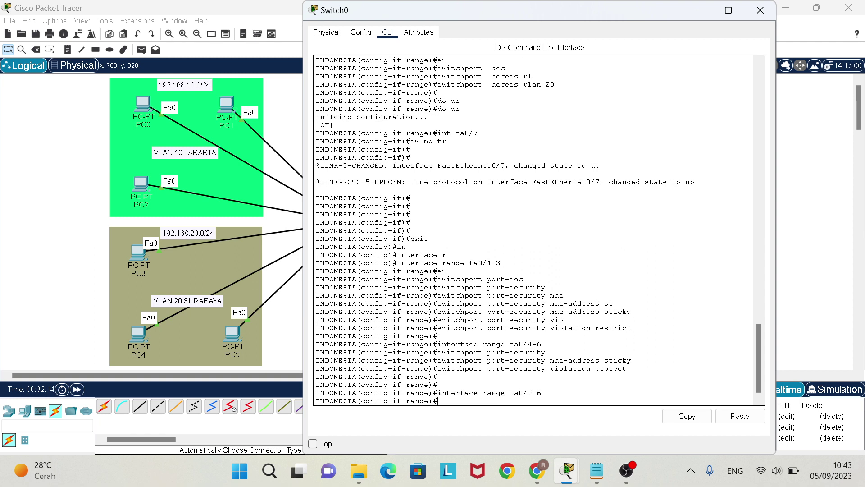
pyautogui.write('span')
pyautogui.press('Tab')
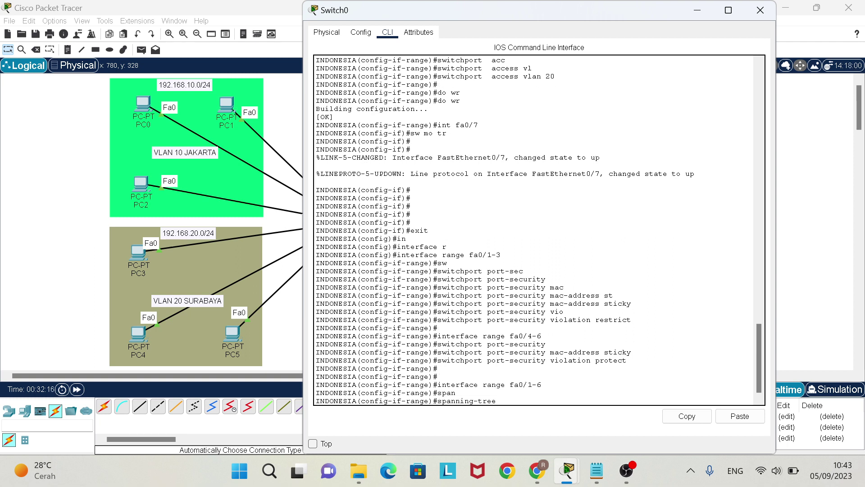
pyautogui.write('por')
pyautogui.press('Tab')
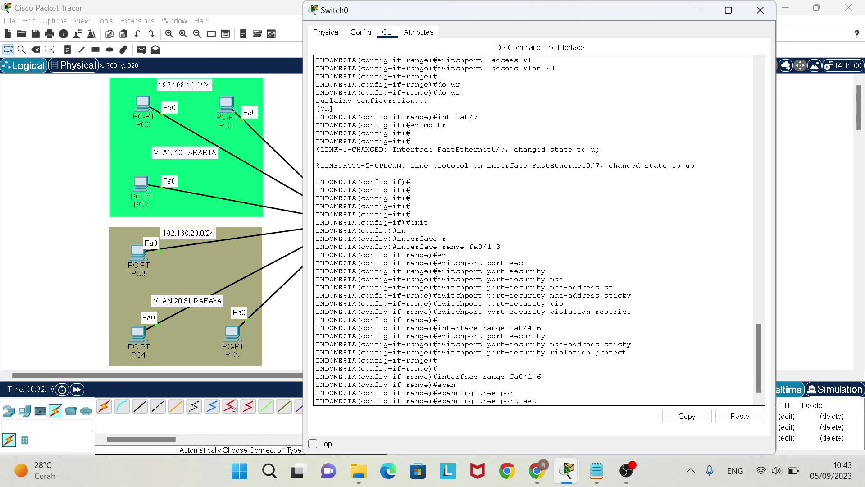
pyautogui.press('Return')
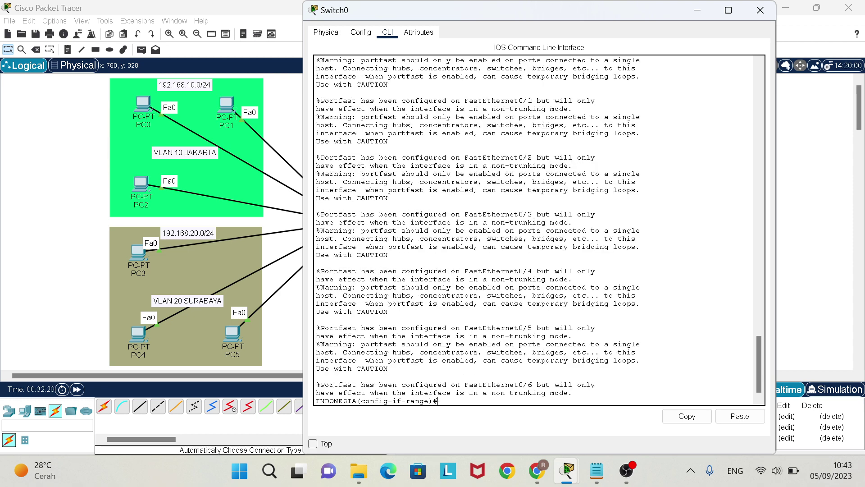
# - Review the running configuration with do sh run, checking the fa0/1-6 port settings
pyautogui.press('Return')
pyautogui.press('Return')
pyautogui.press('Return')
pyautogui.press('Return')
pyautogui.press('Return')
pyautogui.press('Return')
pyautogui.press('Return')
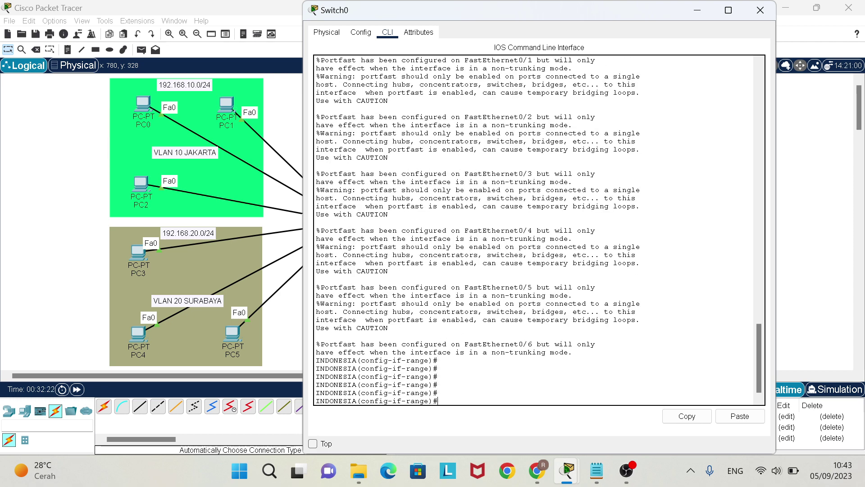
pyautogui.write('do sh r')
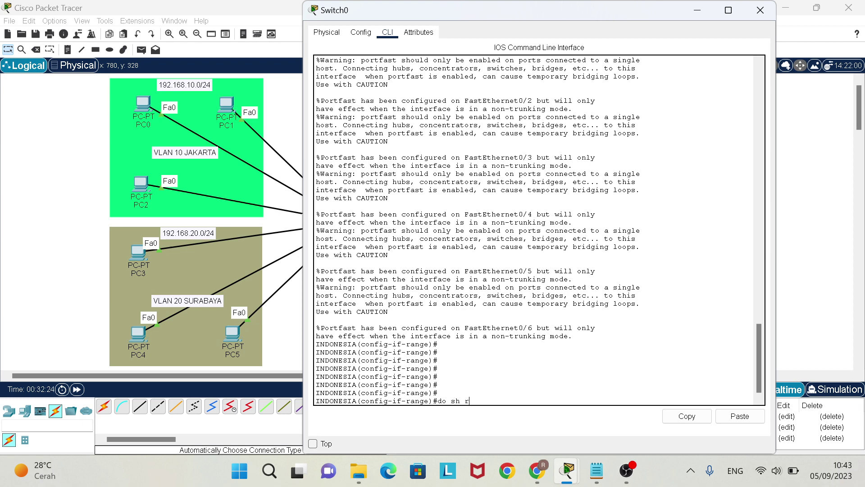
pyautogui.write('un')
pyautogui.press('Return')
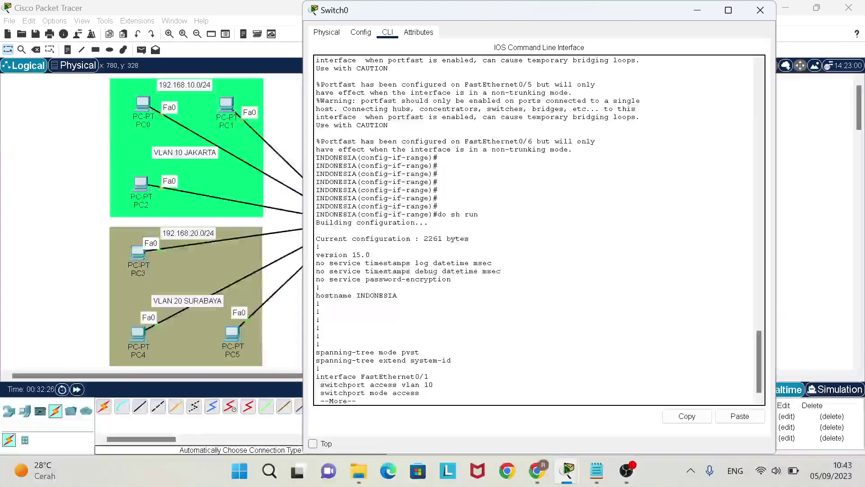
pyautogui.press('space')
pyautogui.press('space')
pyautogui.press('space')
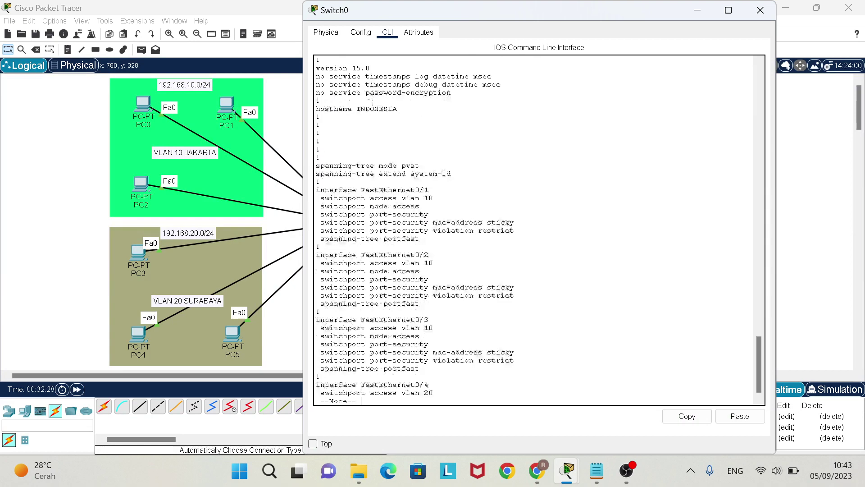
pyautogui.press('Return')
pyautogui.press('Return')
pyautogui.press('Return')
pyautogui.press('Return')
pyautogui.press('Return')
pyautogui.press('Return')
pyautogui.press('Return')
pyautogui.press('Return')
pyautogui.press('Return')
pyautogui.press('Return')
pyautogui.press('Return')
pyautogui.press('Return')
pyautogui.press('Return')
pyautogui.press('Return')
pyautogui.press('Return')
pyautogui.press('Return')
pyautogui.press('Return')
pyautogui.press('Return')
pyautogui.press('Return')
pyautogui.press('Return')
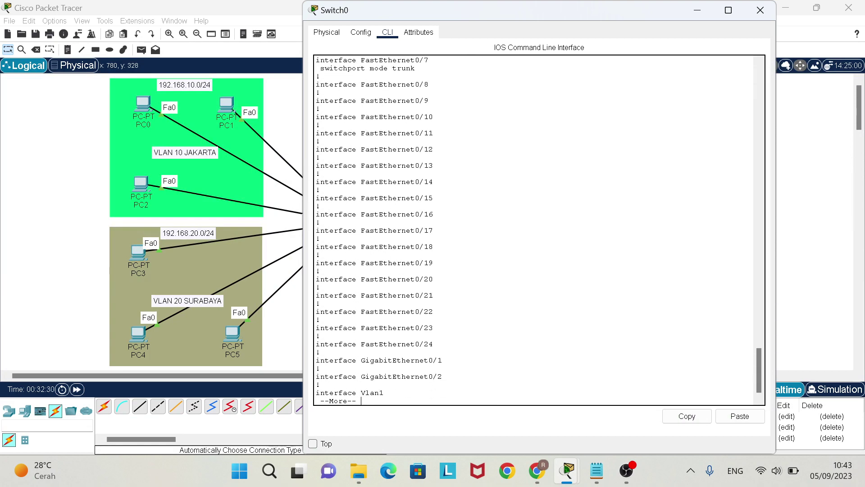
pyautogui.scroll(20, 539, 228)
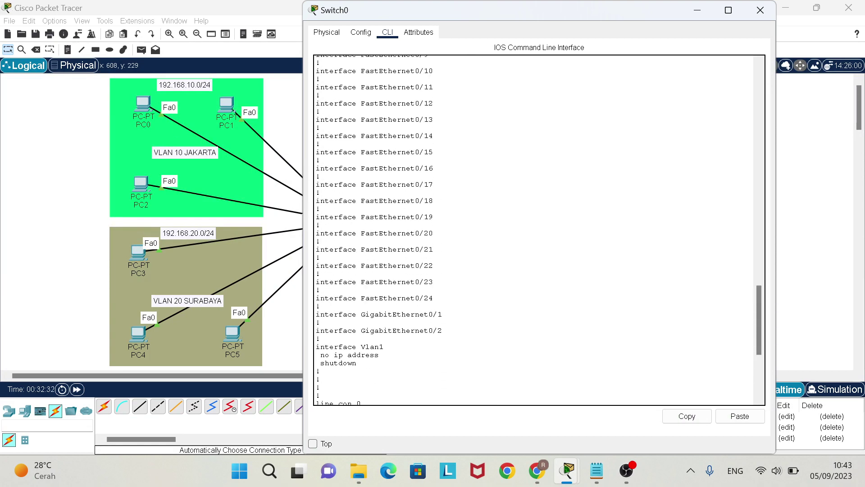
pyautogui.moveTo(420, 199); pyautogui.dragTo(315, 184)
pyautogui.scroll(-7, 421, 194)
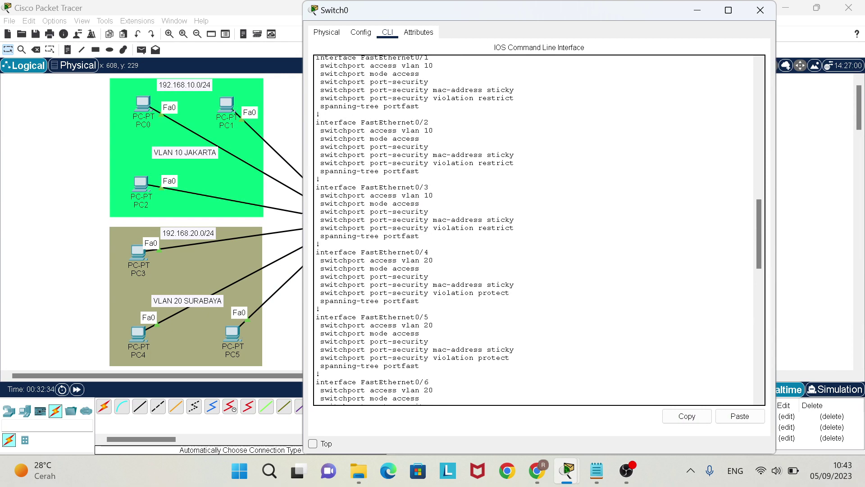
pyautogui.scroll(3, 420, 180)
pyautogui.click(420, 163)
pyautogui.moveTo(321, 147); pyautogui.dragTo(433, 147)
pyautogui.hotkey('ctrl', 'c')
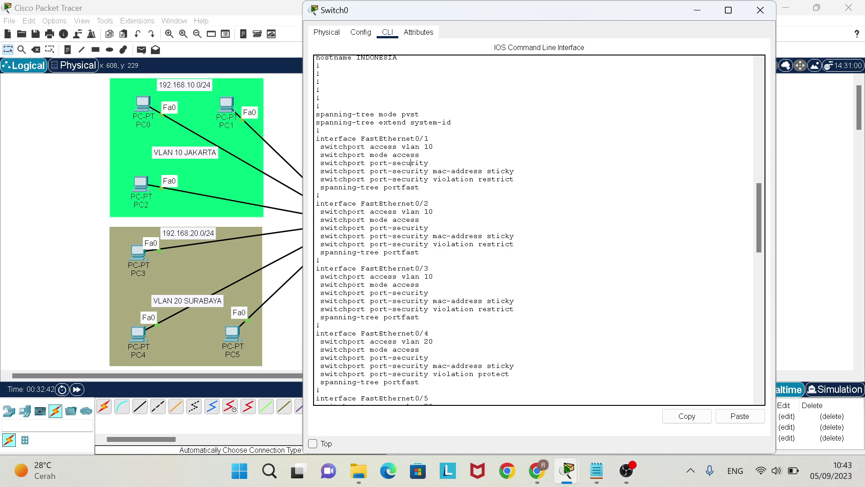
pyautogui.scroll(-11, 369, 154)
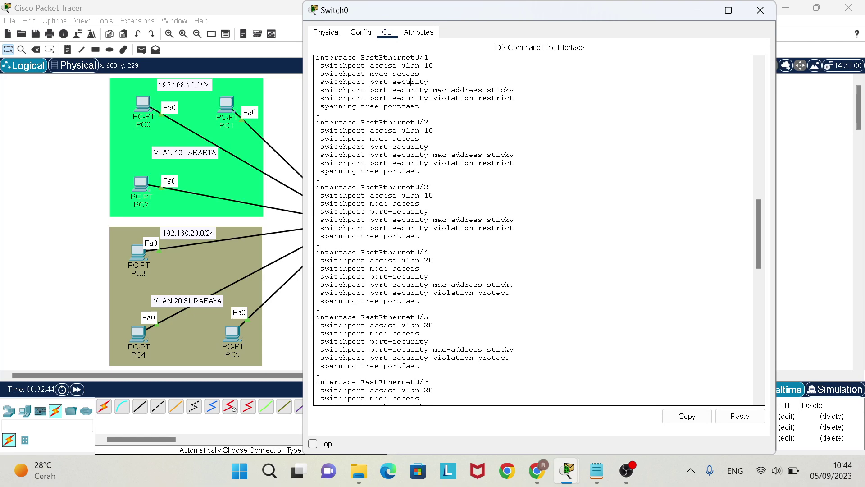
# - Close the Switch0 window, fast-forward the simulation time, and delete the old test pings
pyautogui.click(761, 10)
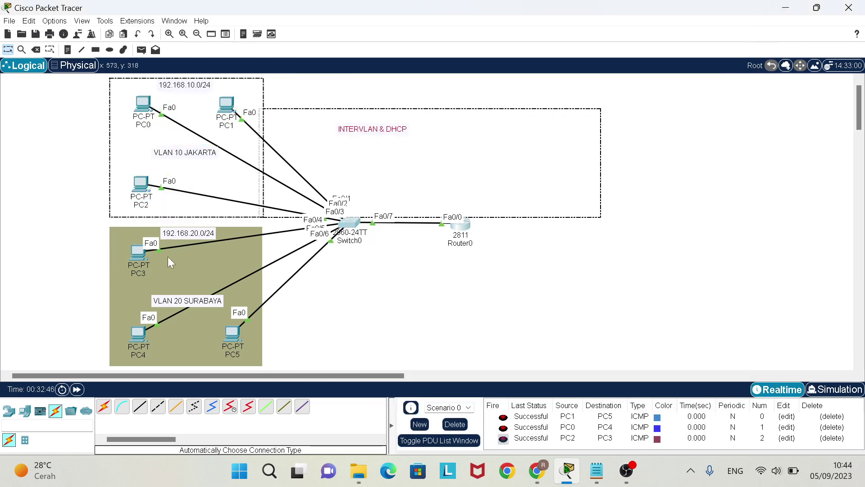
pyautogui.moveTo(365, 313); pyautogui.dragTo(521, 201)
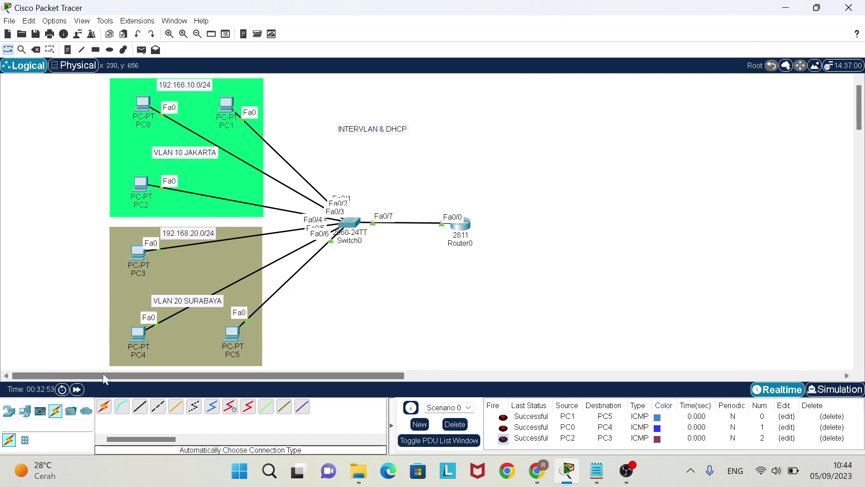
pyautogui.click(76, 390)
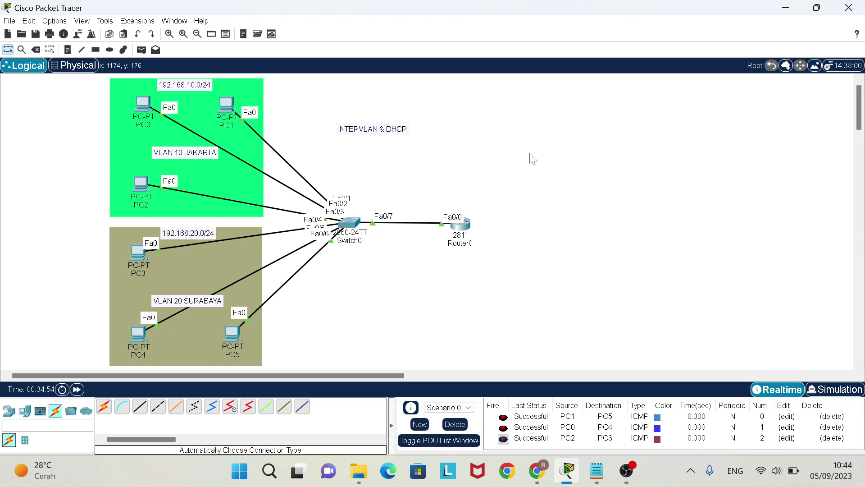
pyautogui.click(455, 424)
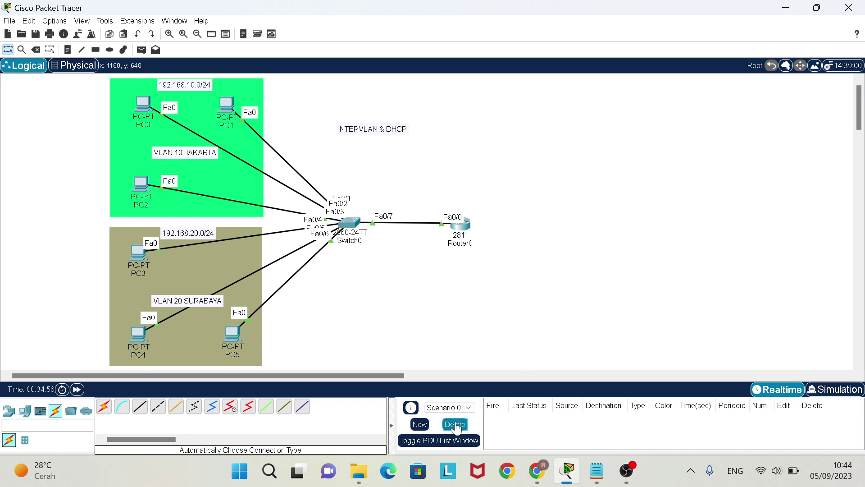
# - Add simple PDU pings PC0→PC5, PC4→PC1 and PC2→PC3
pyautogui.click(141, 50)
pyautogui.click(145, 106)
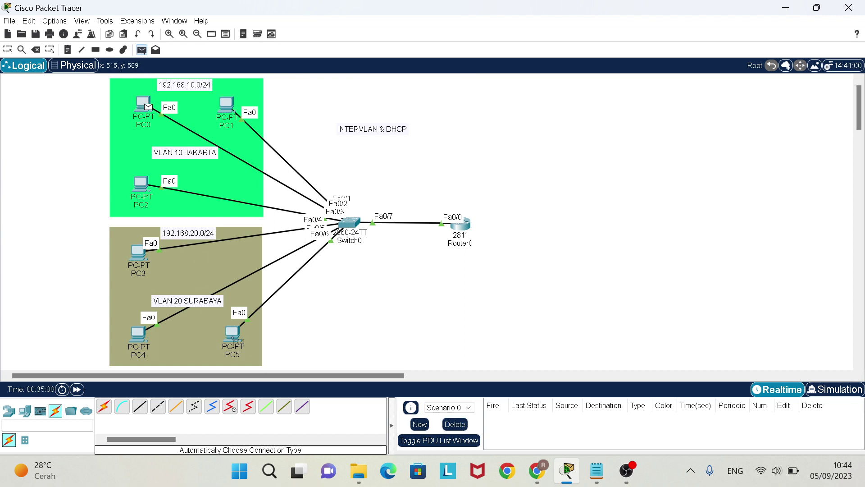
pyautogui.click(238, 341)
pyautogui.click(141, 49)
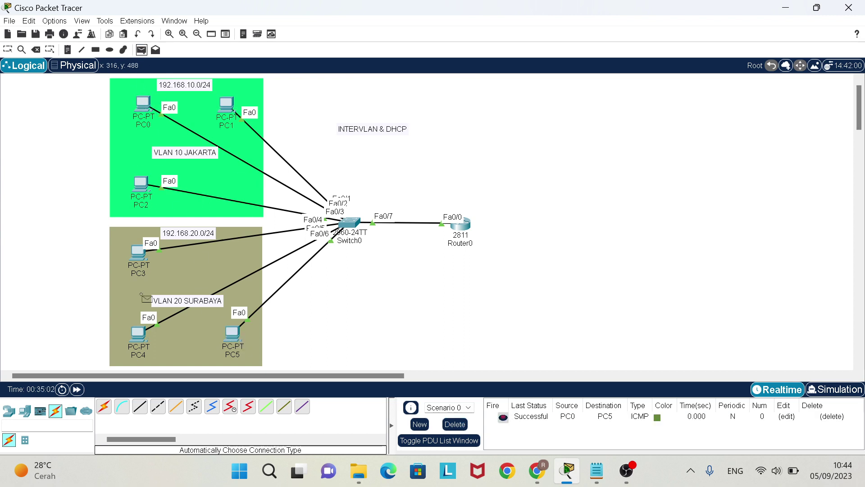
pyautogui.click(141, 335)
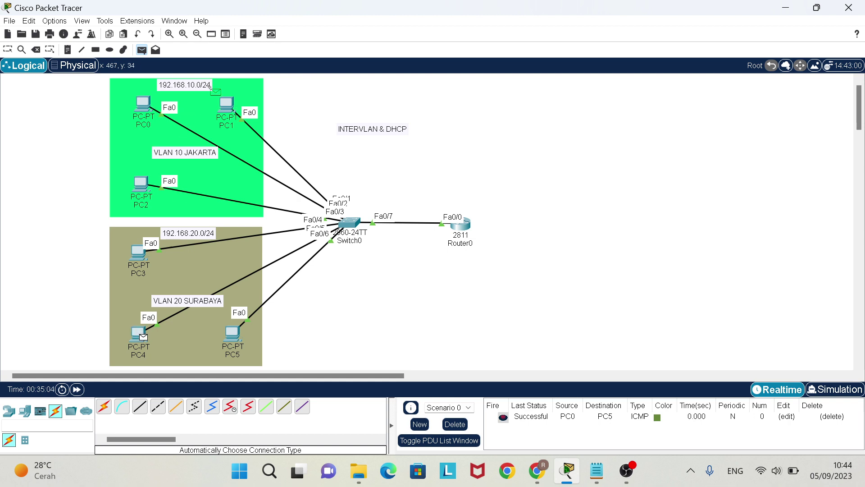
pyautogui.click(228, 110)
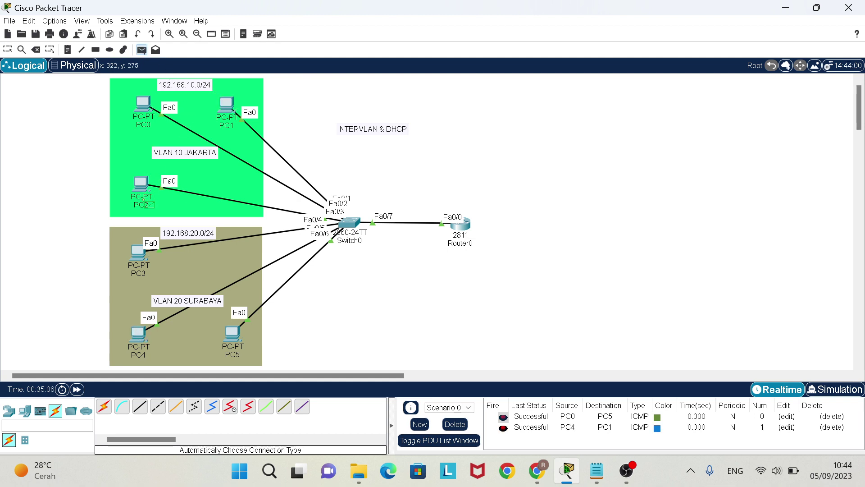
pyautogui.click(141, 193)
pyautogui.click(139, 253)
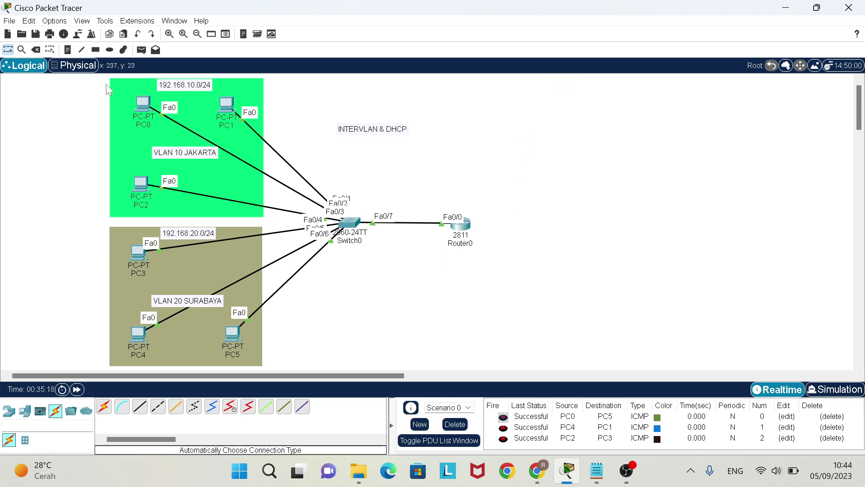
pyautogui.moveTo(52, 77); pyautogui.dragTo(569, 288)
pyautogui.click(547, 175)
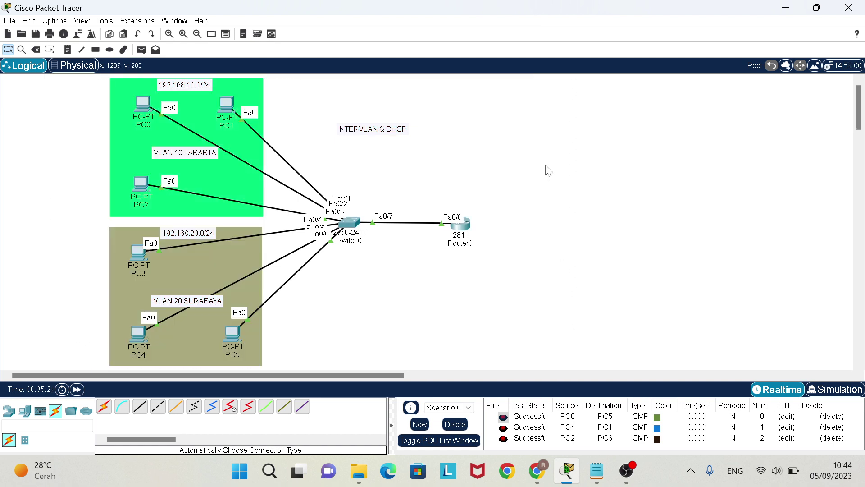